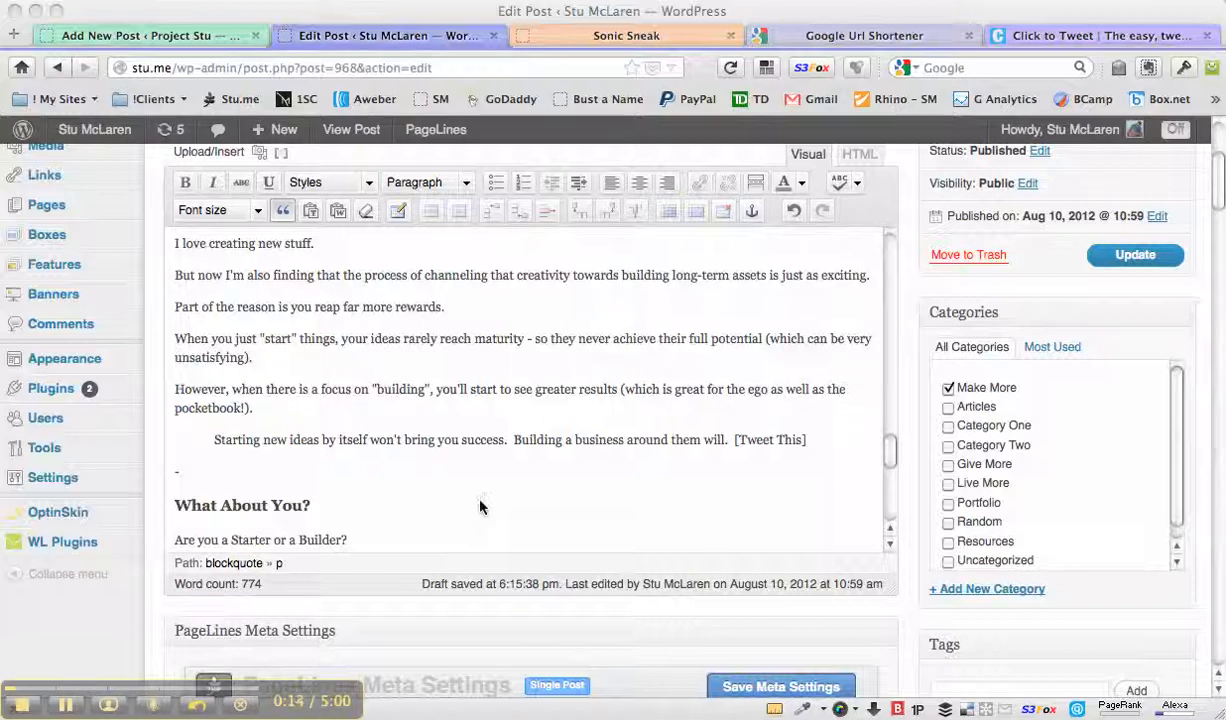
click(287, 439)
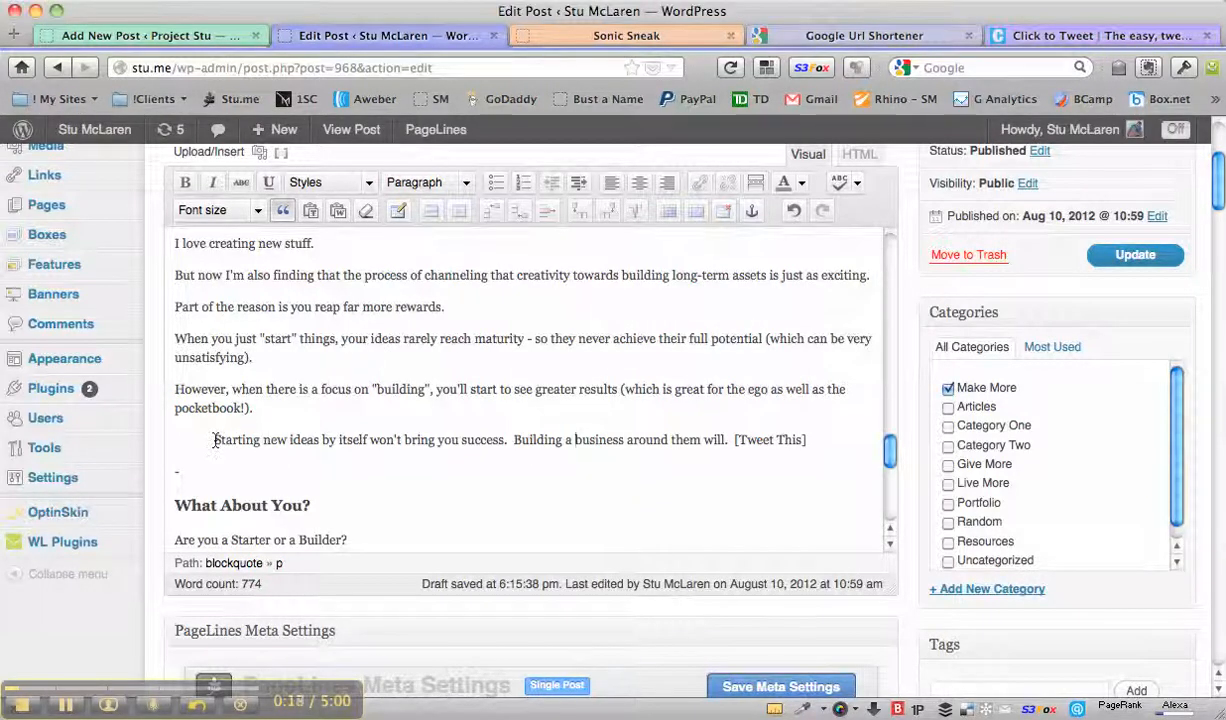
drag(214, 440, 729, 443)
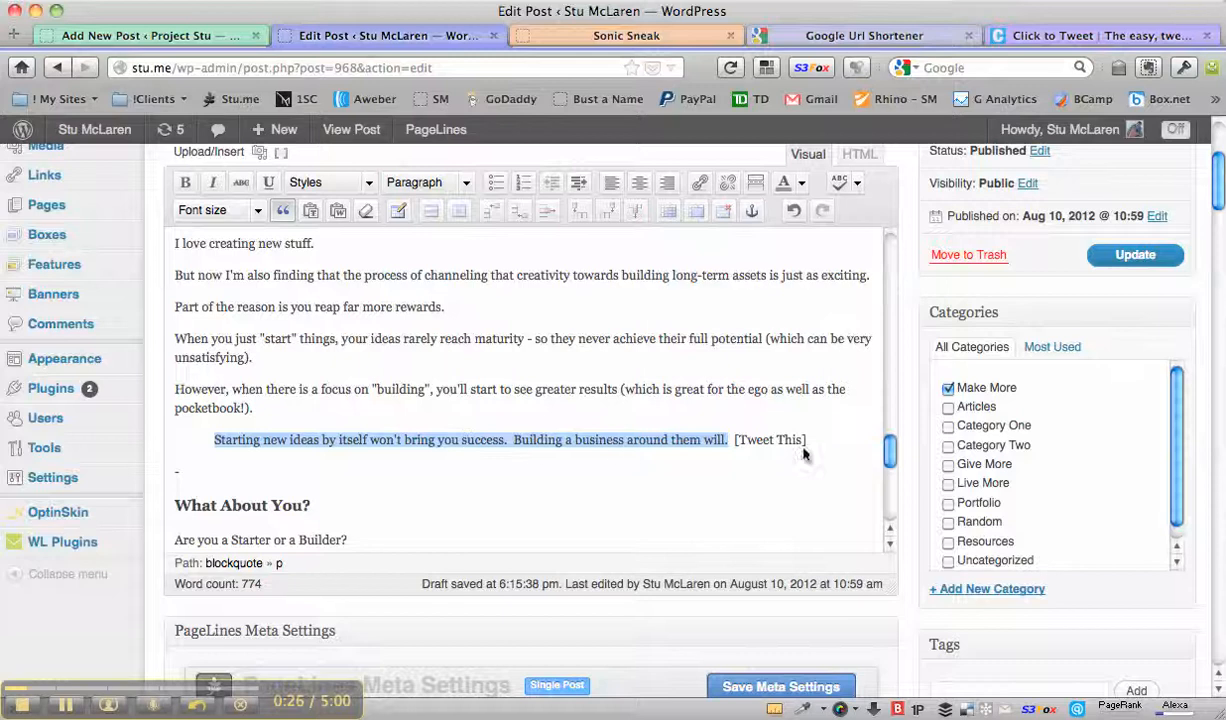
click(738, 441)
drag(740, 443, 801, 442)
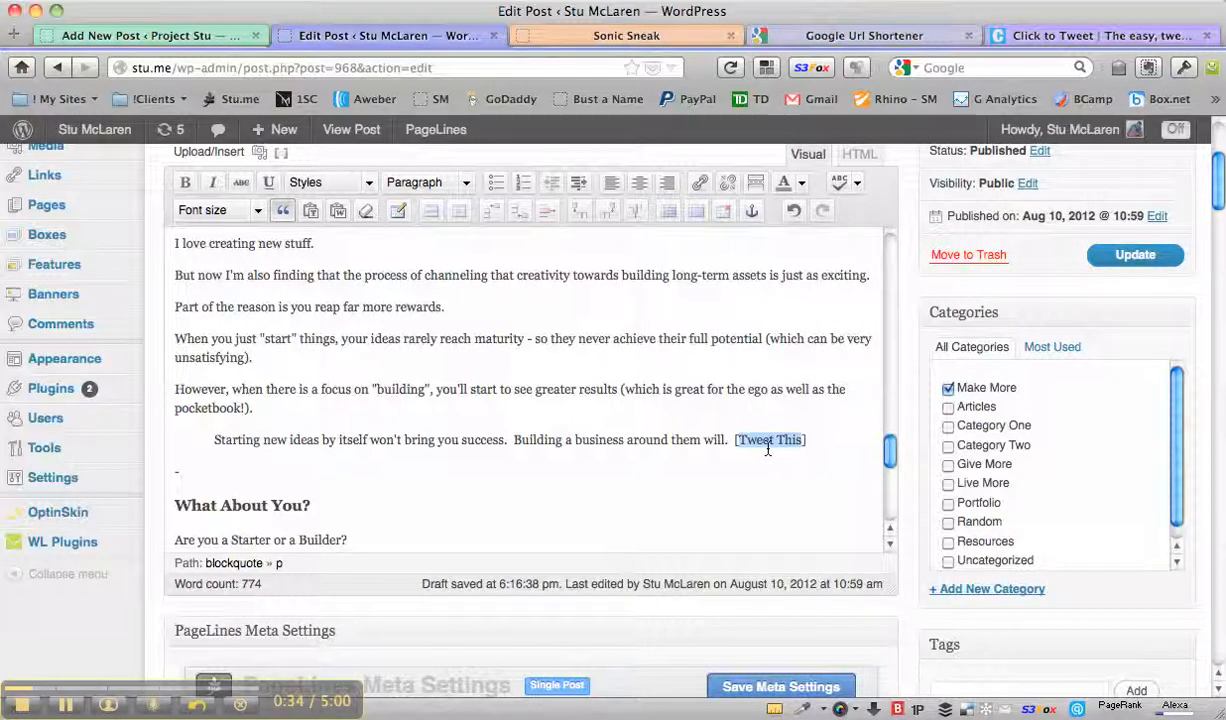
click(572, 418)
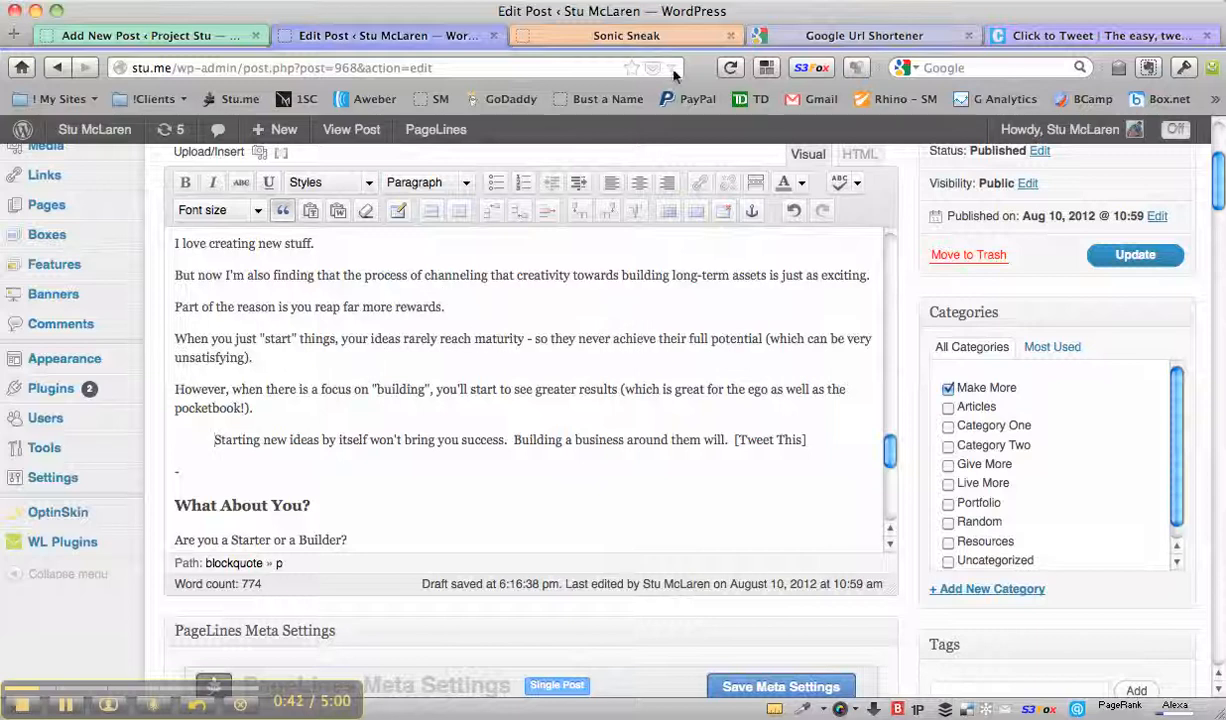
Step: Switch to Sonic Sneak and copy the link address of the "whatkind" code
click(596, 35)
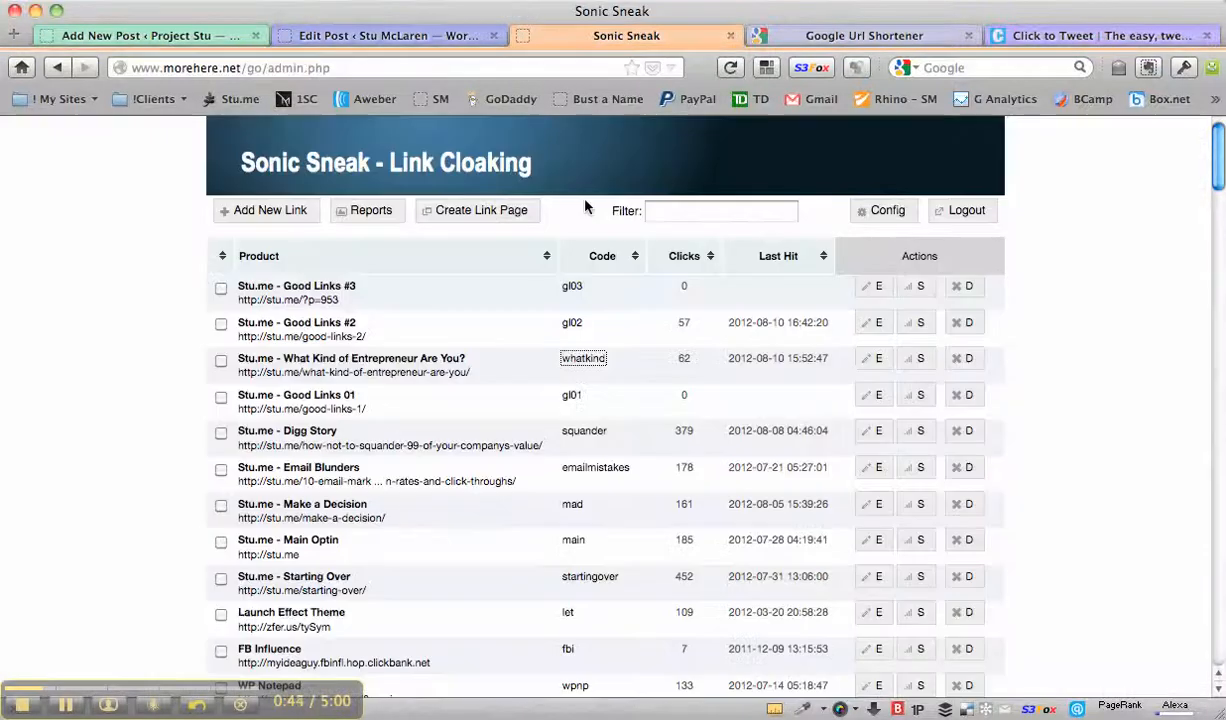
right_click(590, 366)
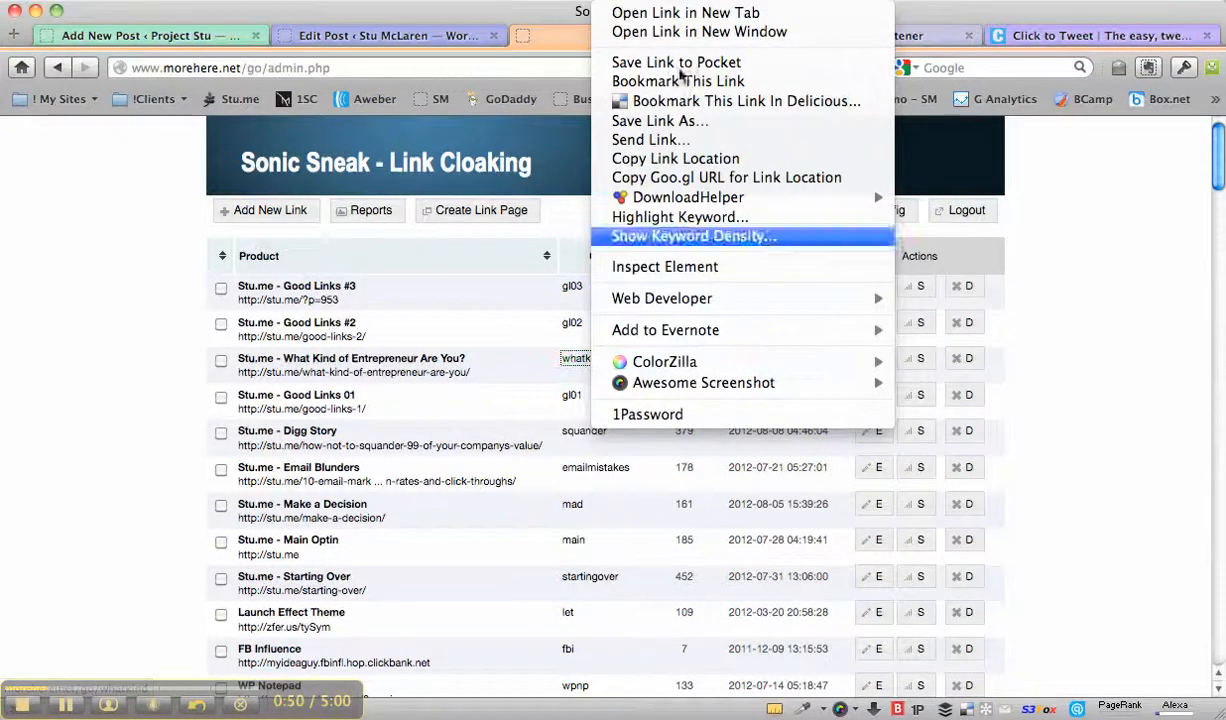
click(676, 159)
Step: Replace the URL in the text document with the copied link and append "/stume-share" to it
click(717, 704)
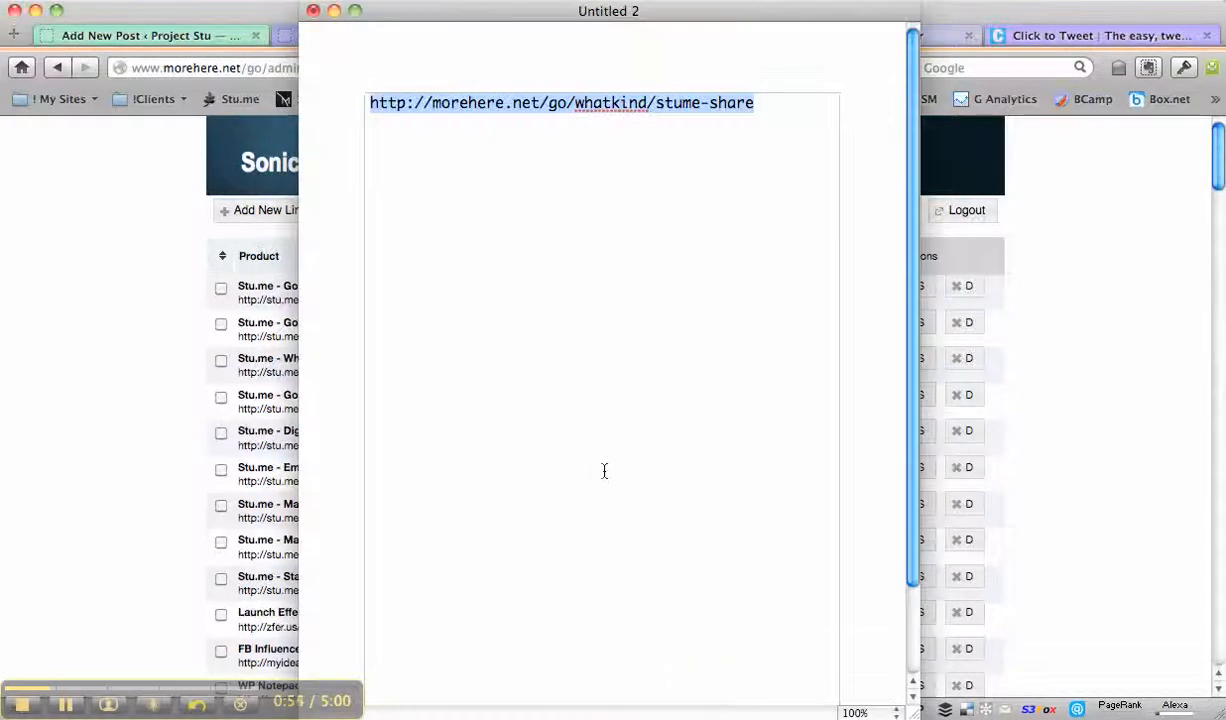
key(super+v)
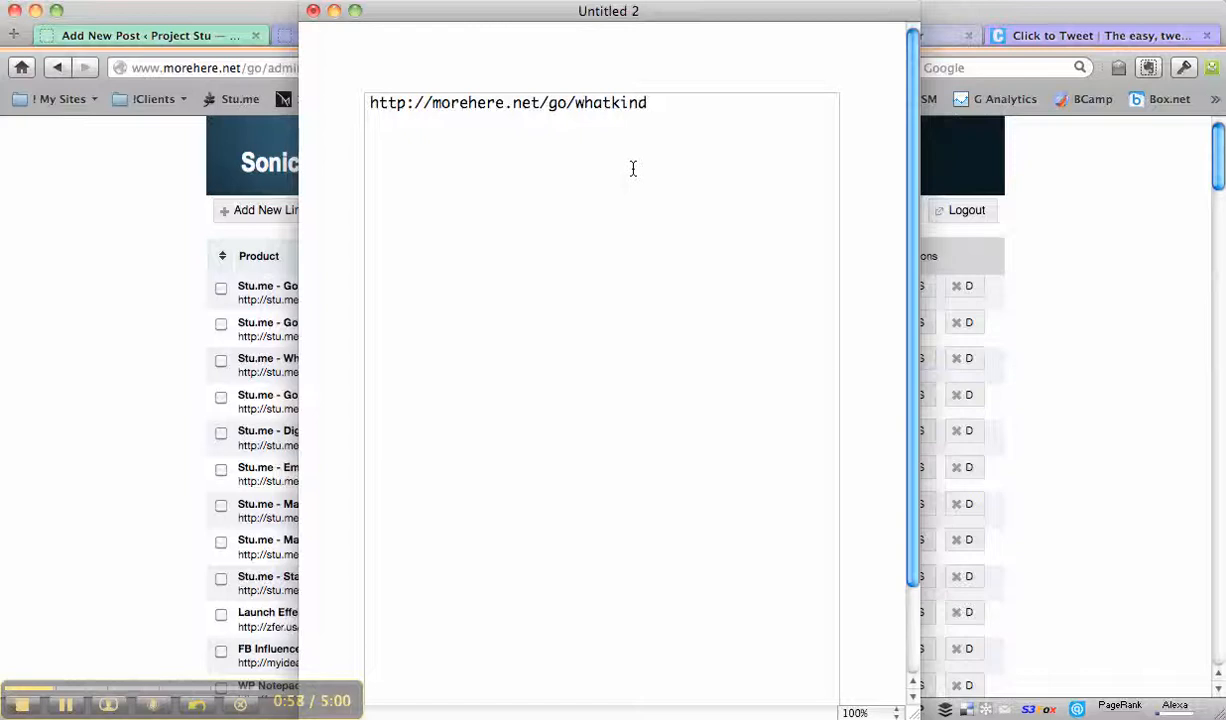
text(/stume-share)
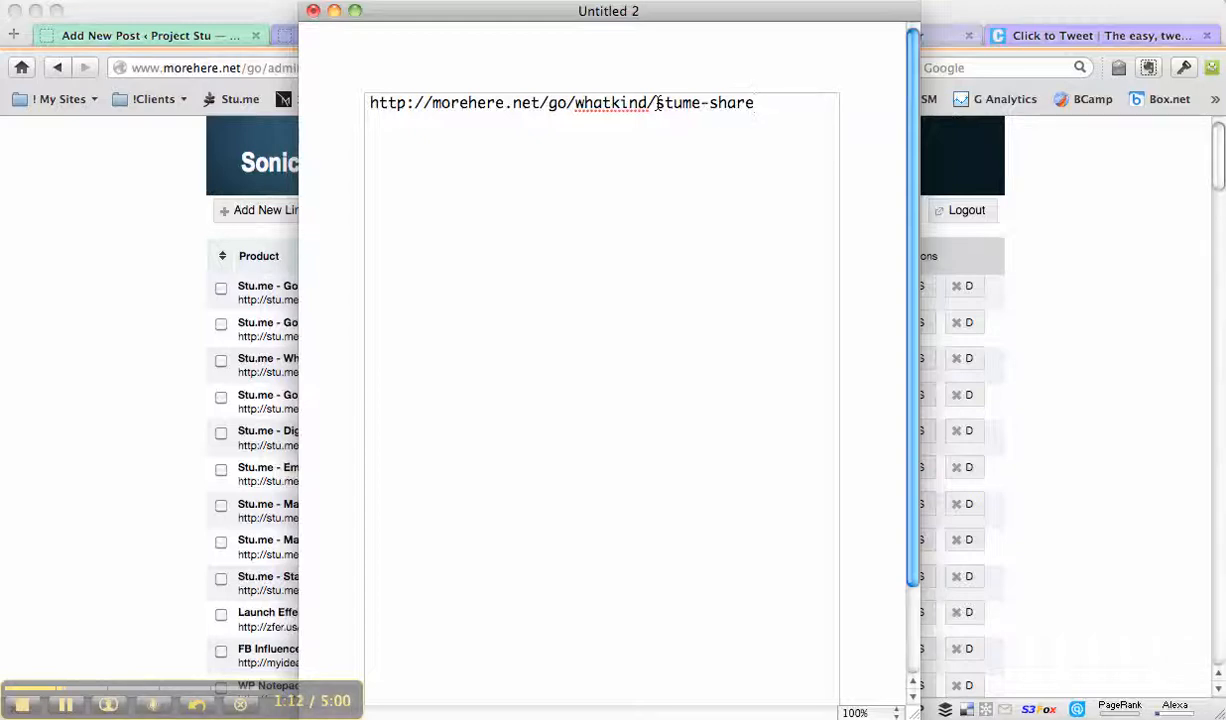
drag(656, 103, 703, 110)
triple_click(726, 105)
click(1016, 203)
click(849, 37)
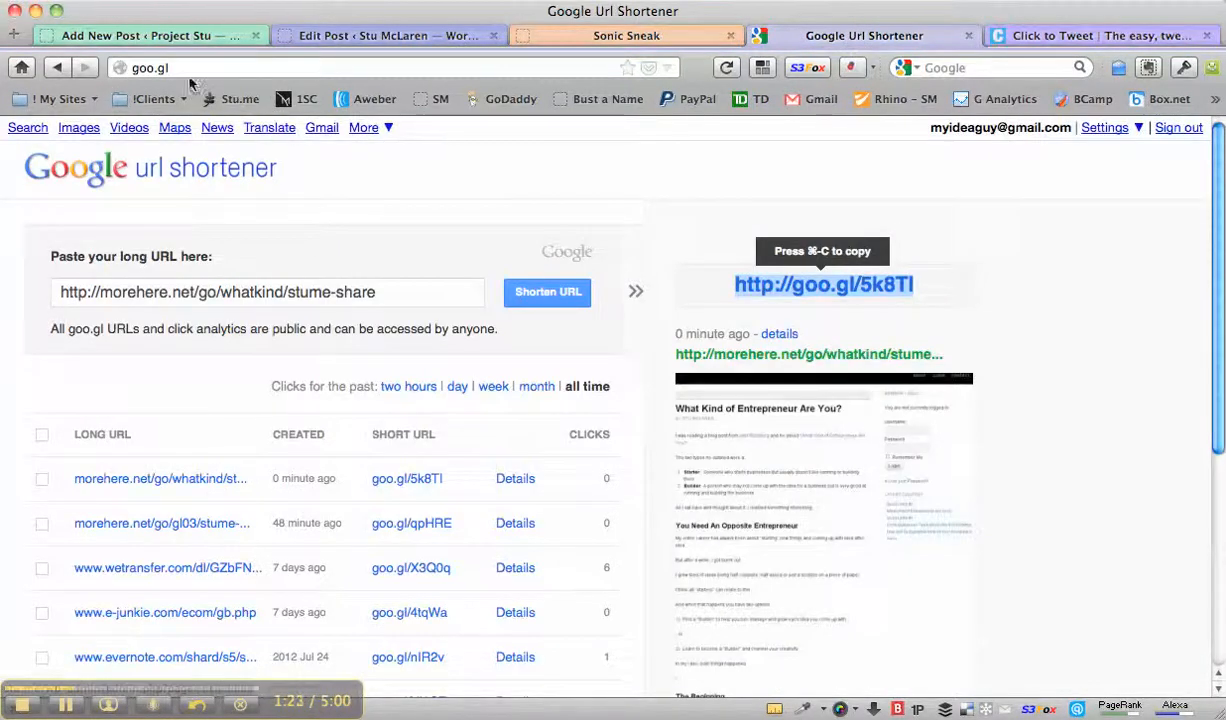
click(138, 68)
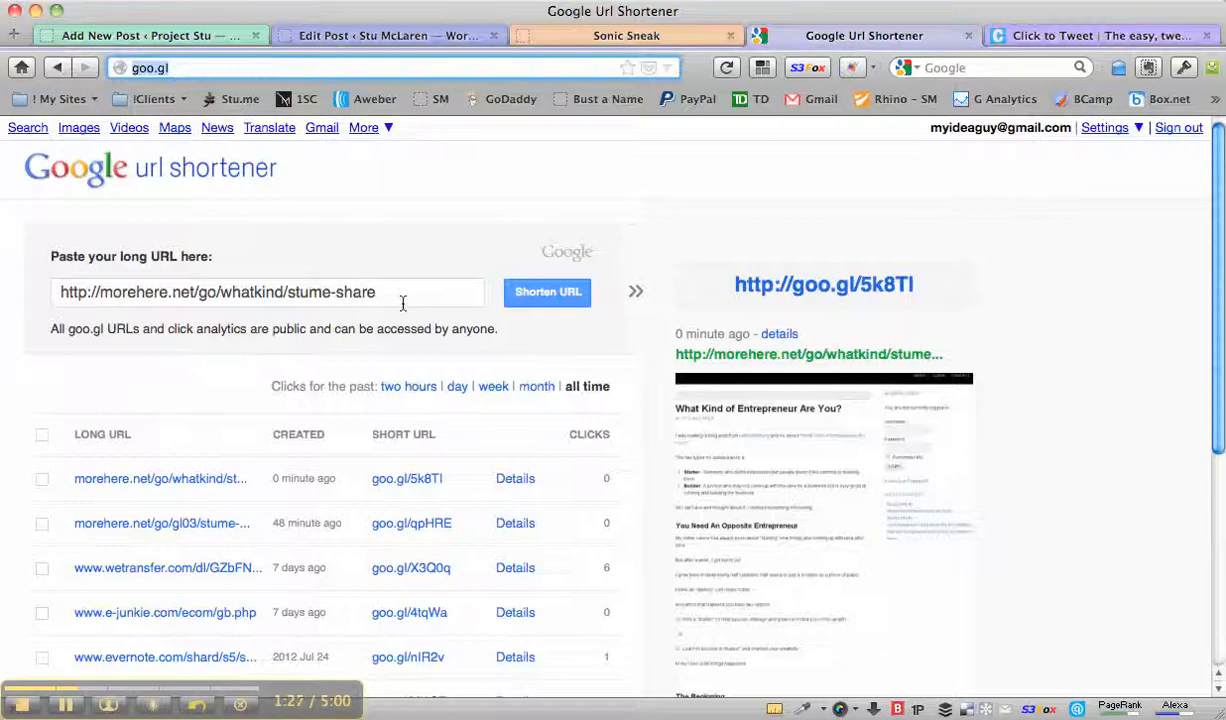
drag(400, 301, 58, 291)
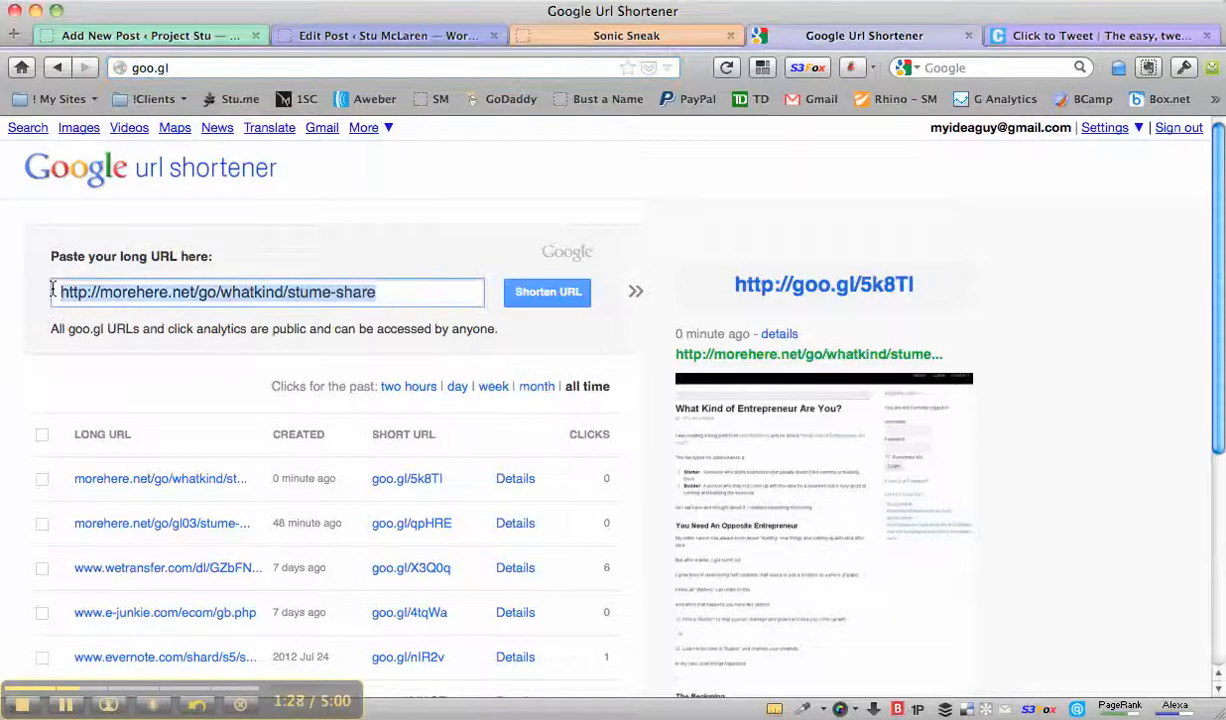
click(365, 292)
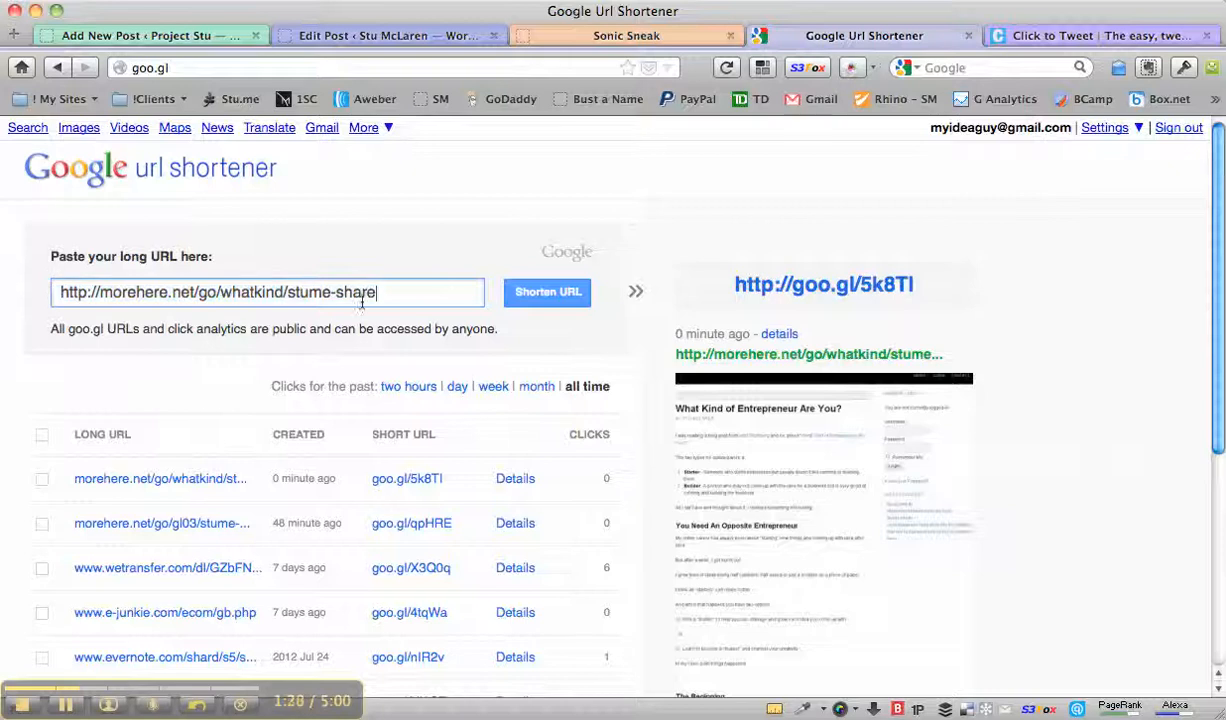
click(547, 294)
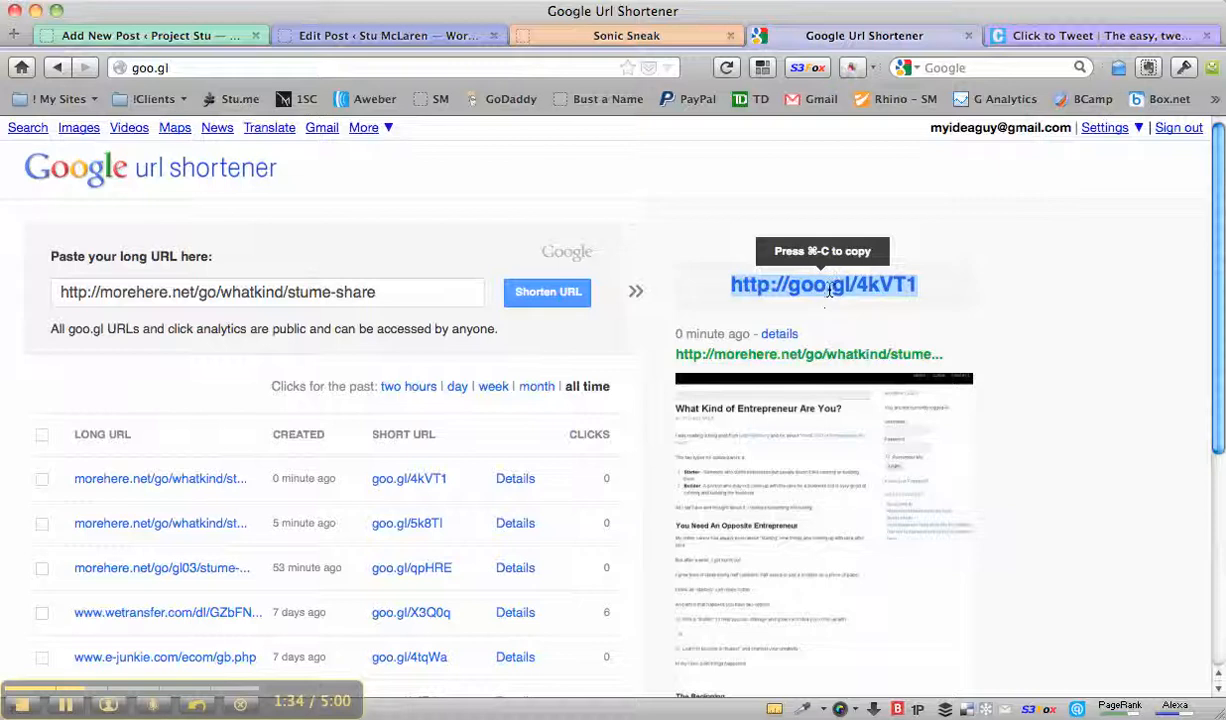
Step: Copy the new goo.gl short URL and replace the whole Click to Tweet message with it
right_click(826, 289)
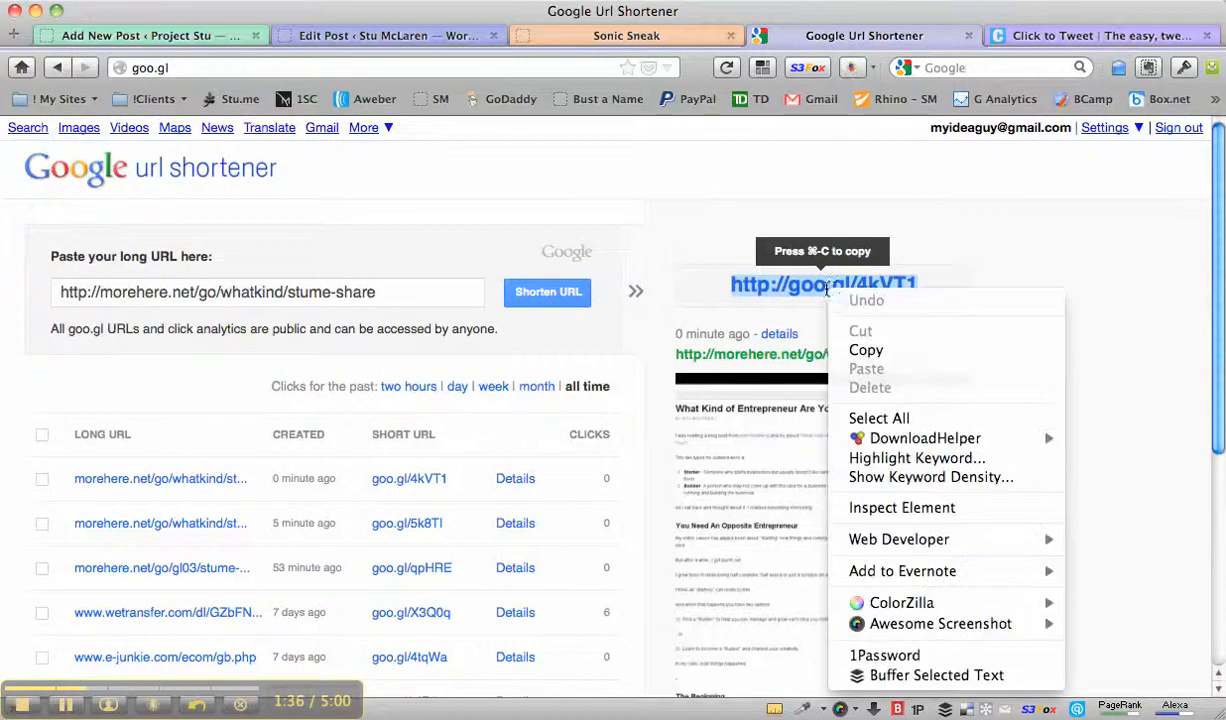
click(866, 351)
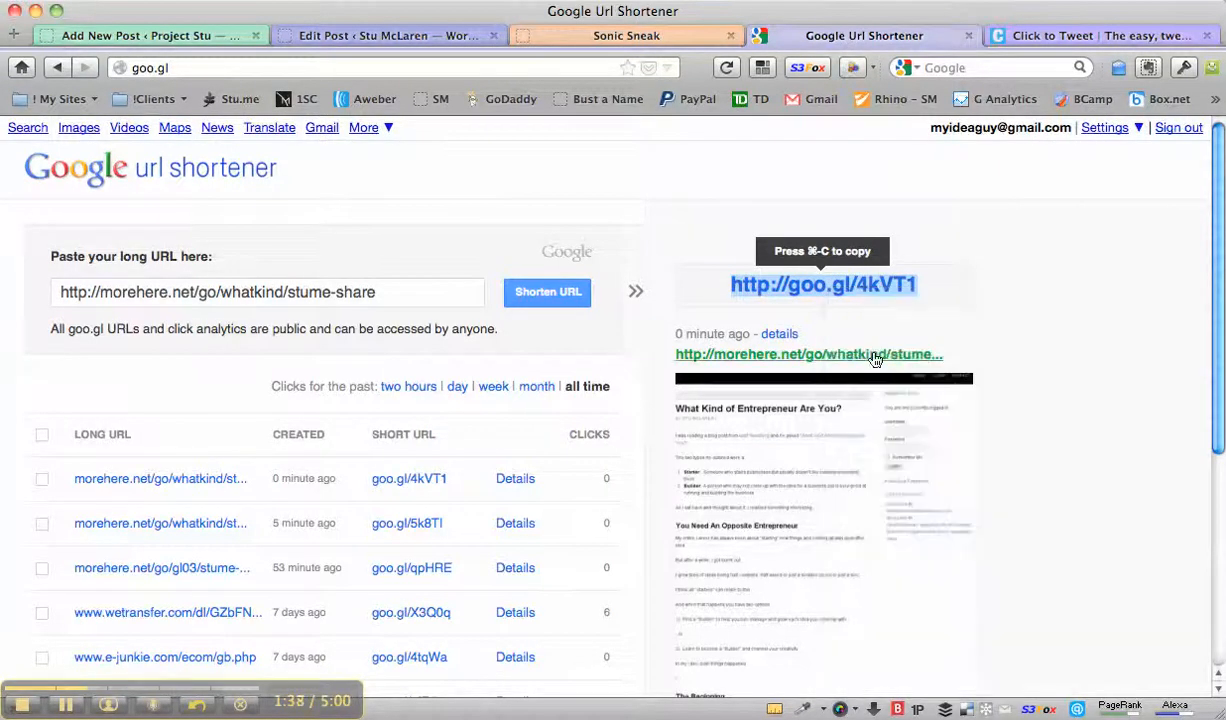
click(1066, 36)
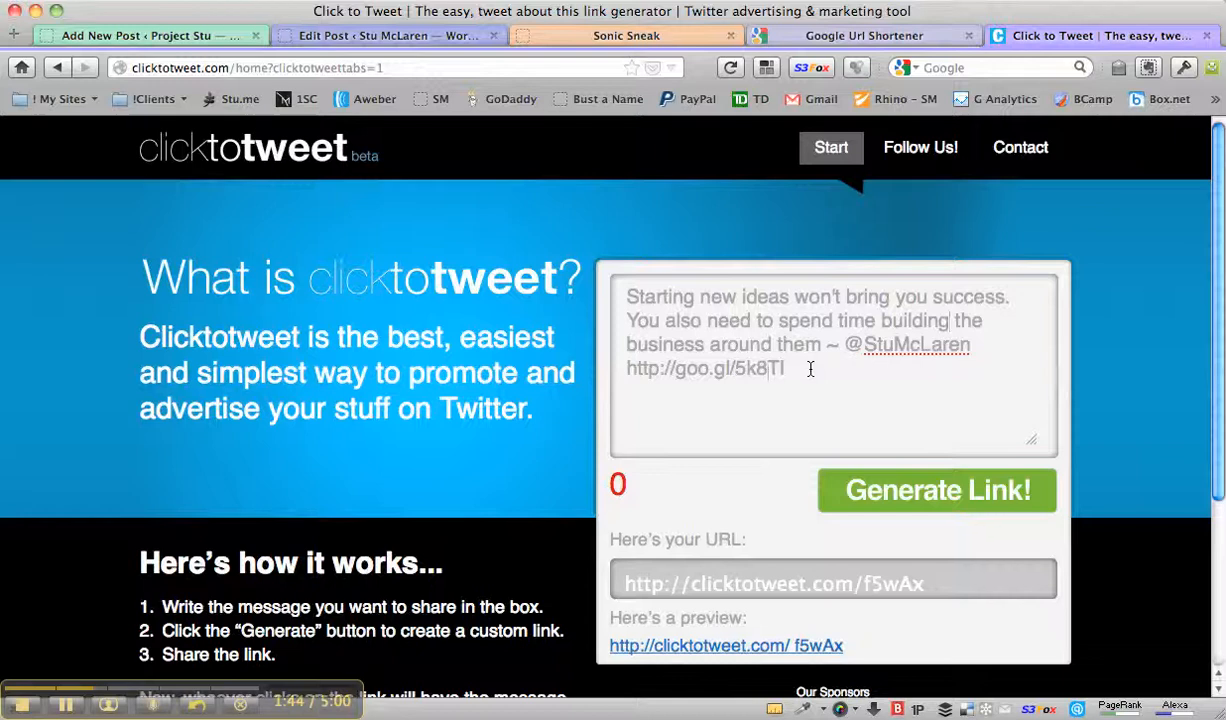
key(super+a)
key(BackSpace)
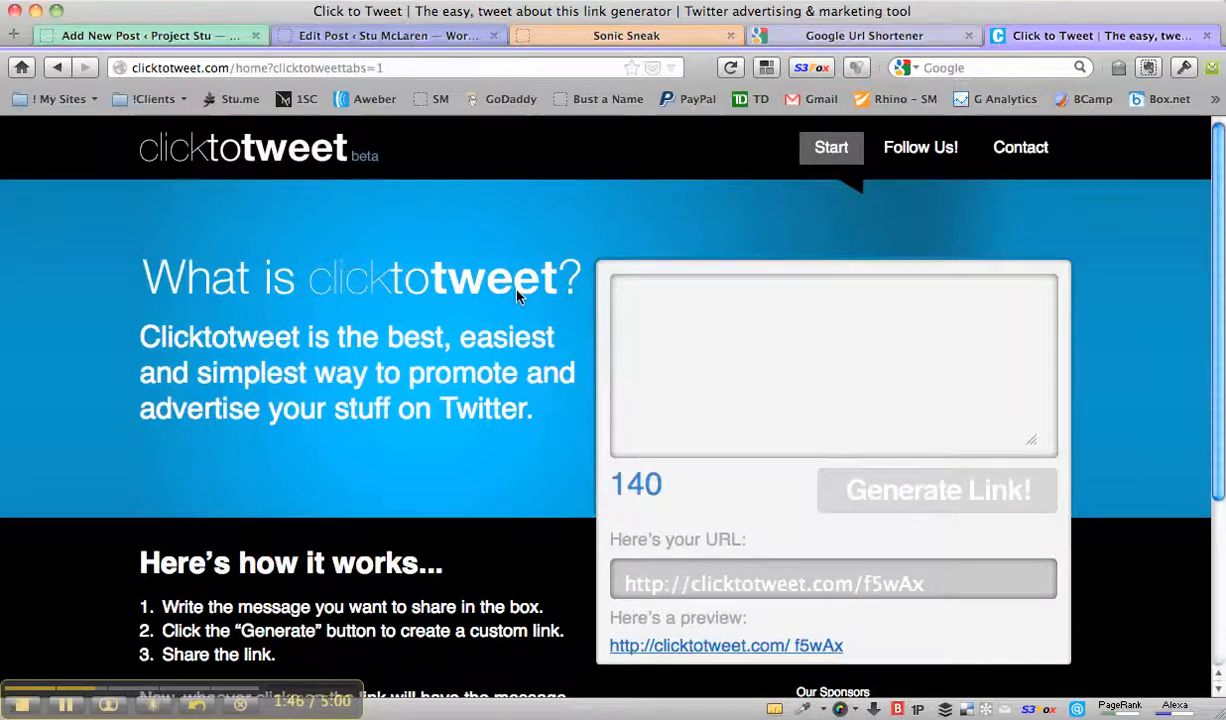
key(super+v)
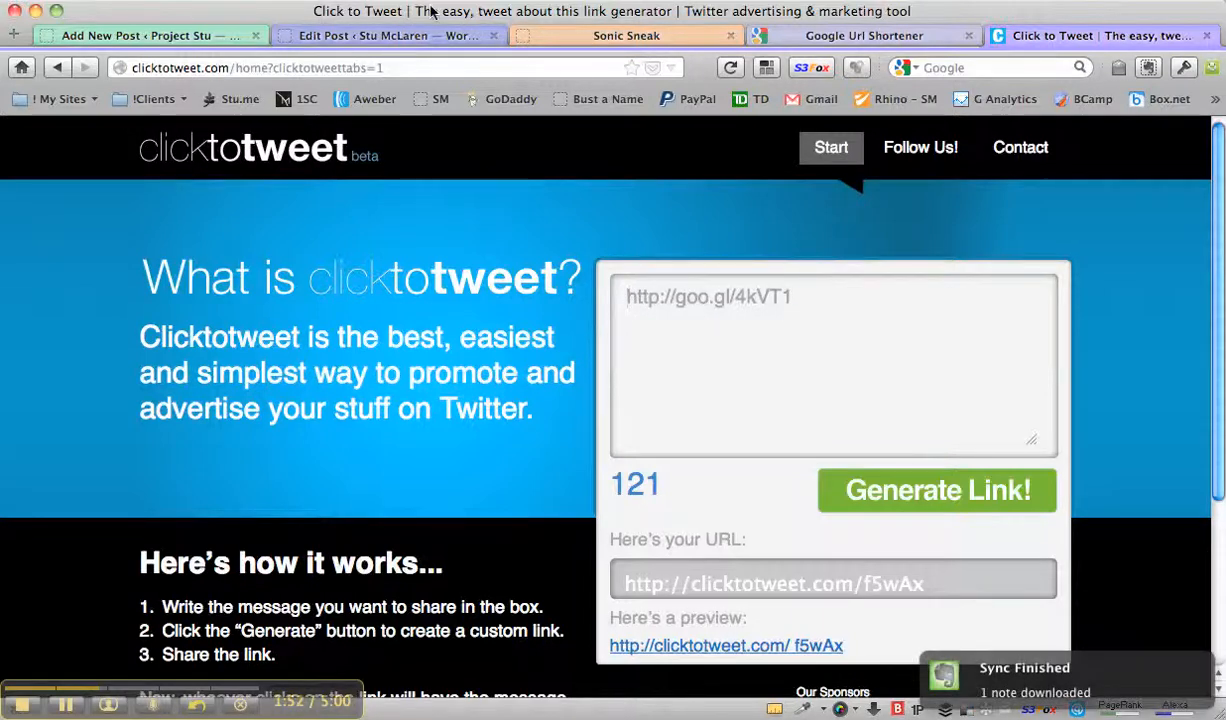
Step: Copy the quote starting "Starting new ideas by itself" from the WordPress post and insert it before the short URL in the Click to Tweet message
click(378, 36)
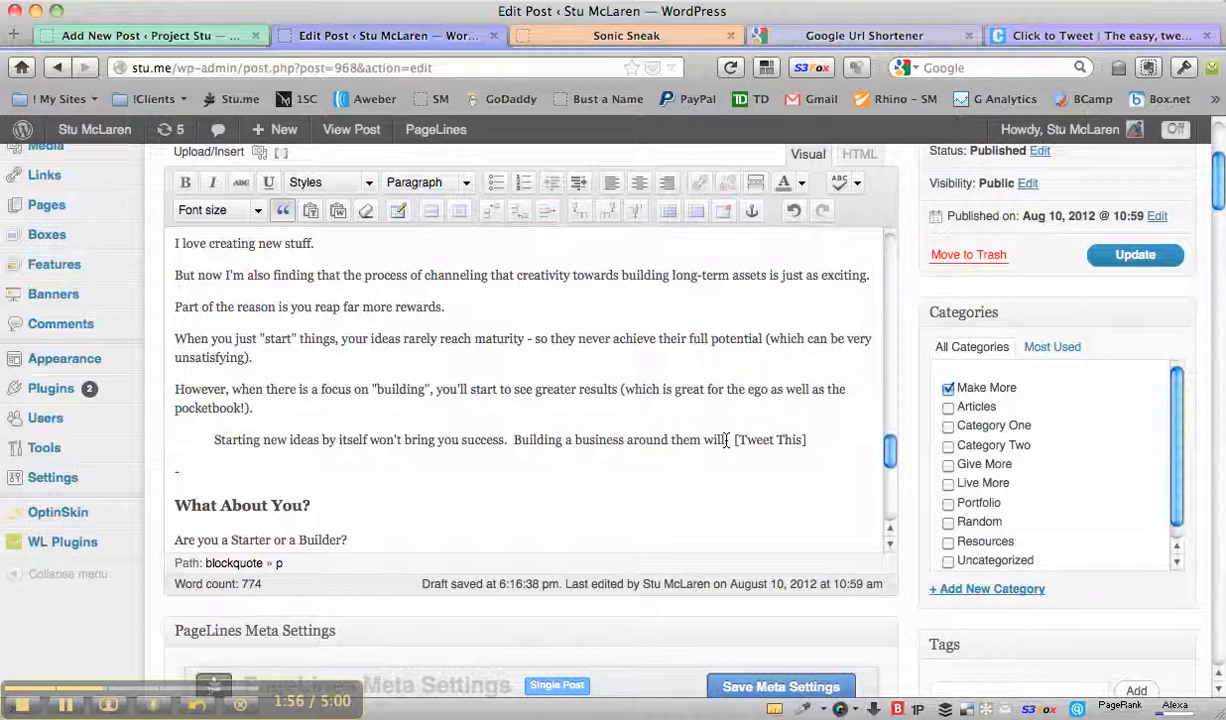
drag(726, 440, 196, 416)
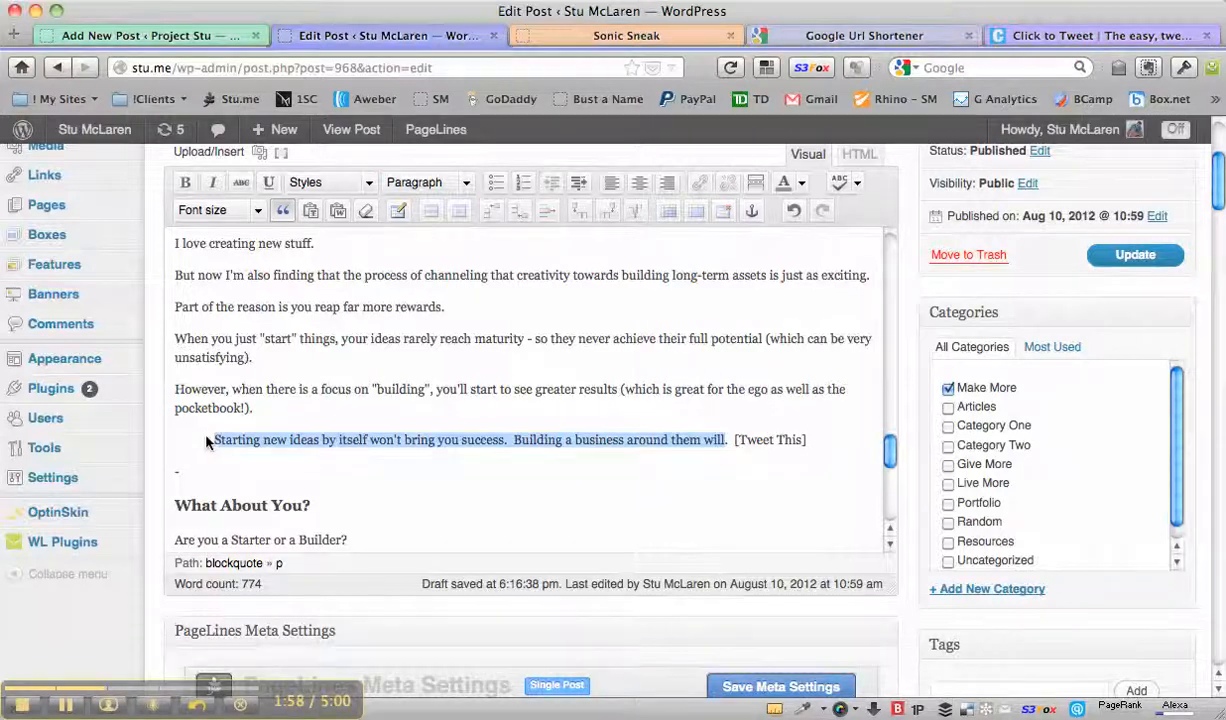
right_click(368, 435)
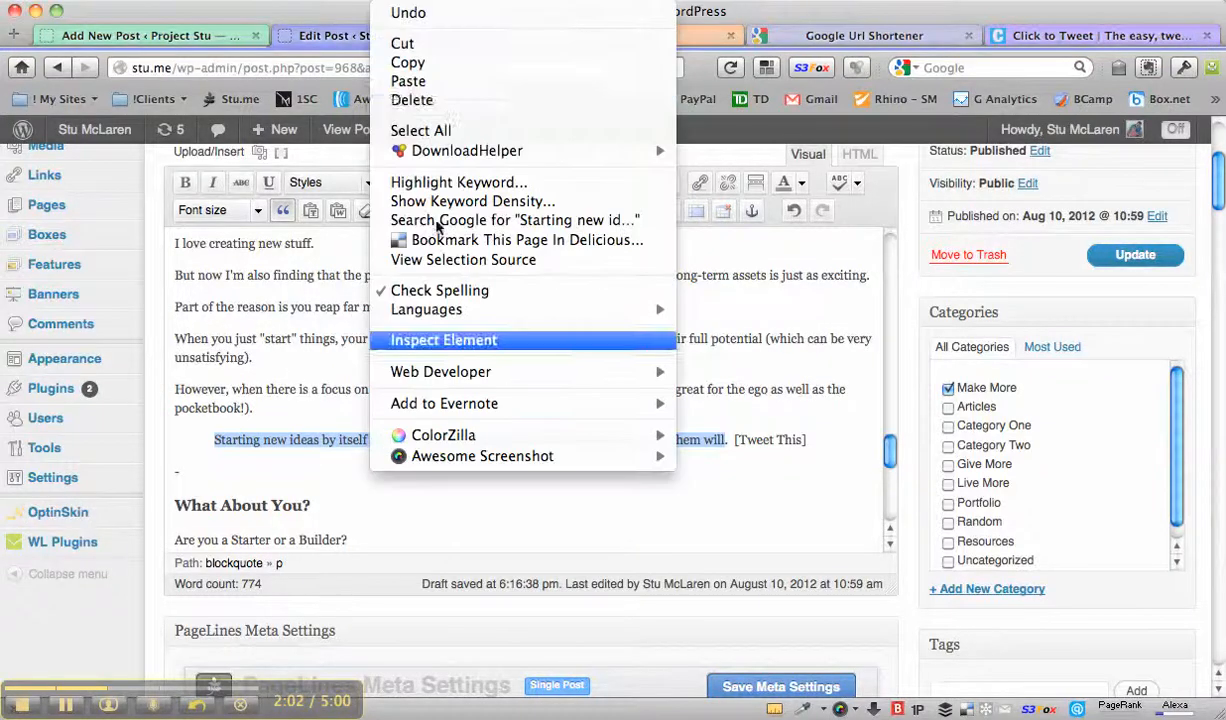
click(418, 62)
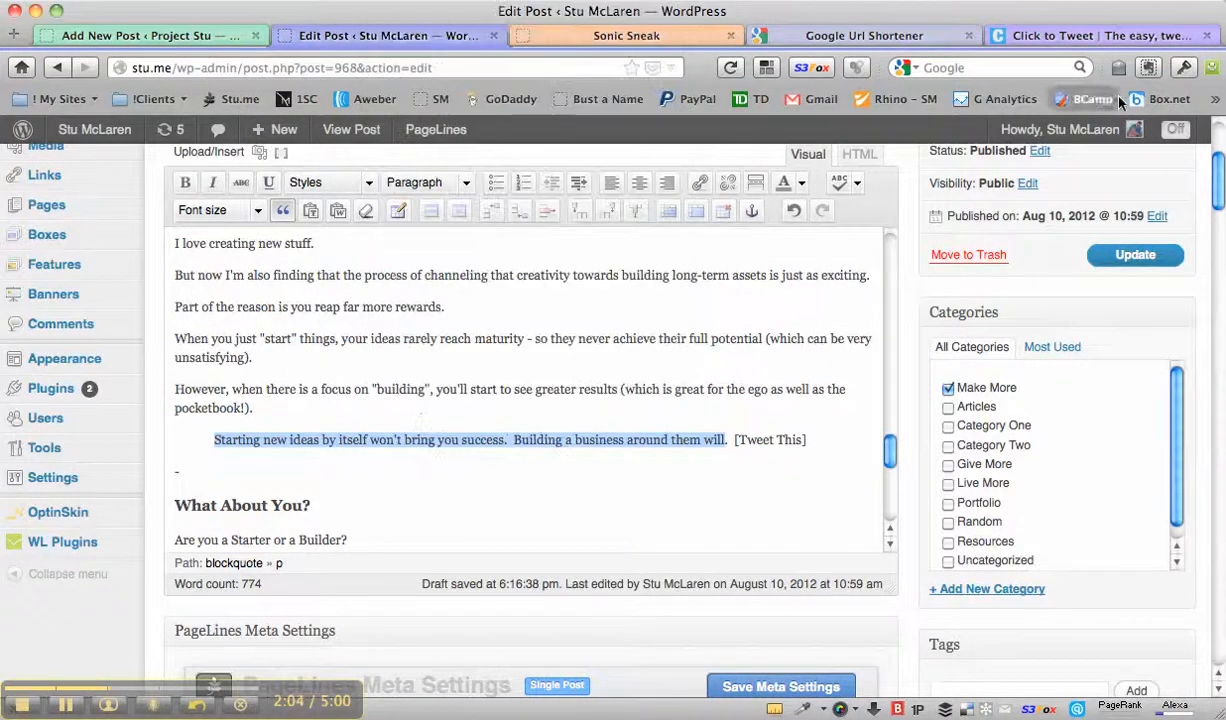
click(1065, 40)
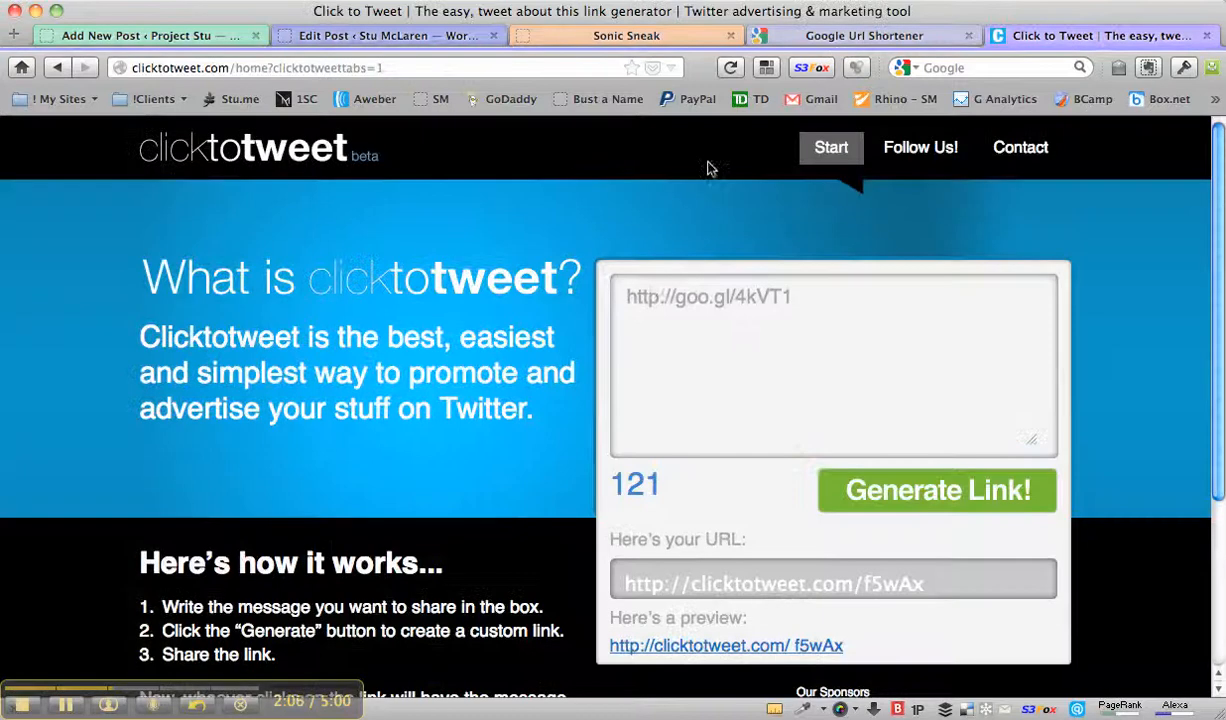
click(628, 300)
key(super+v)
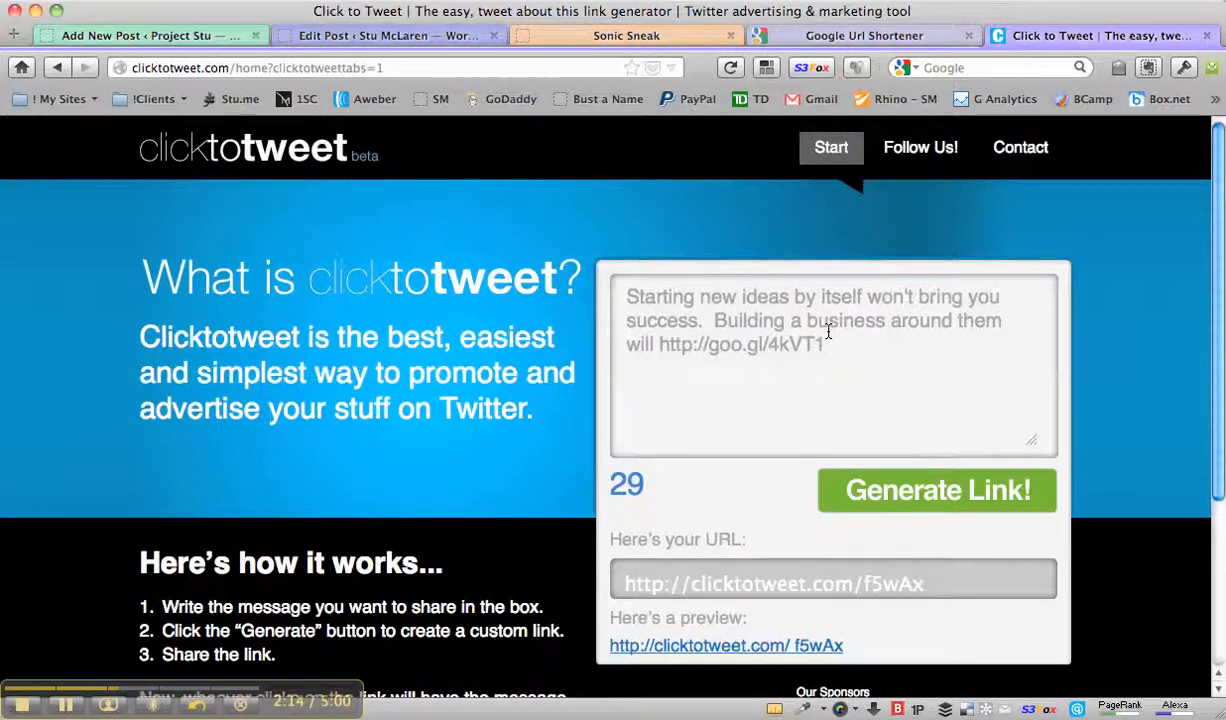
Step: Insert "via" and the author's Twitter handle between the quote and the short URL in the message
text(-)
key(BackSpace)
text(via )
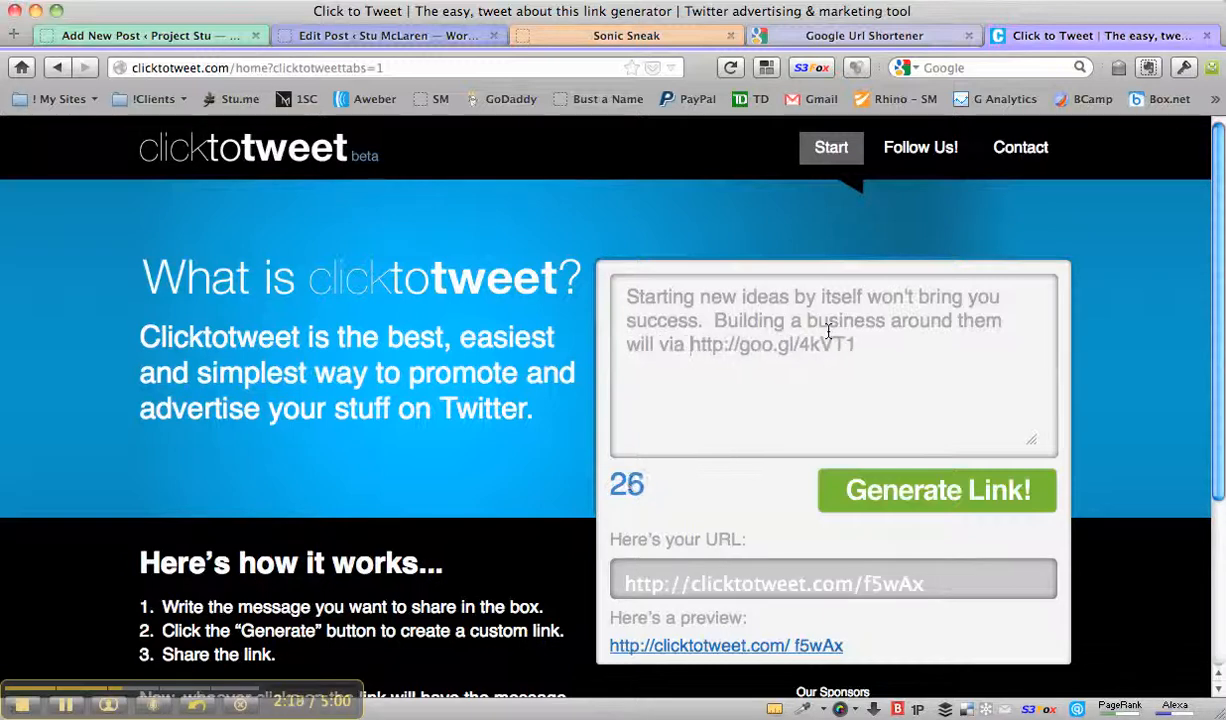
text(@StuMcLaren)
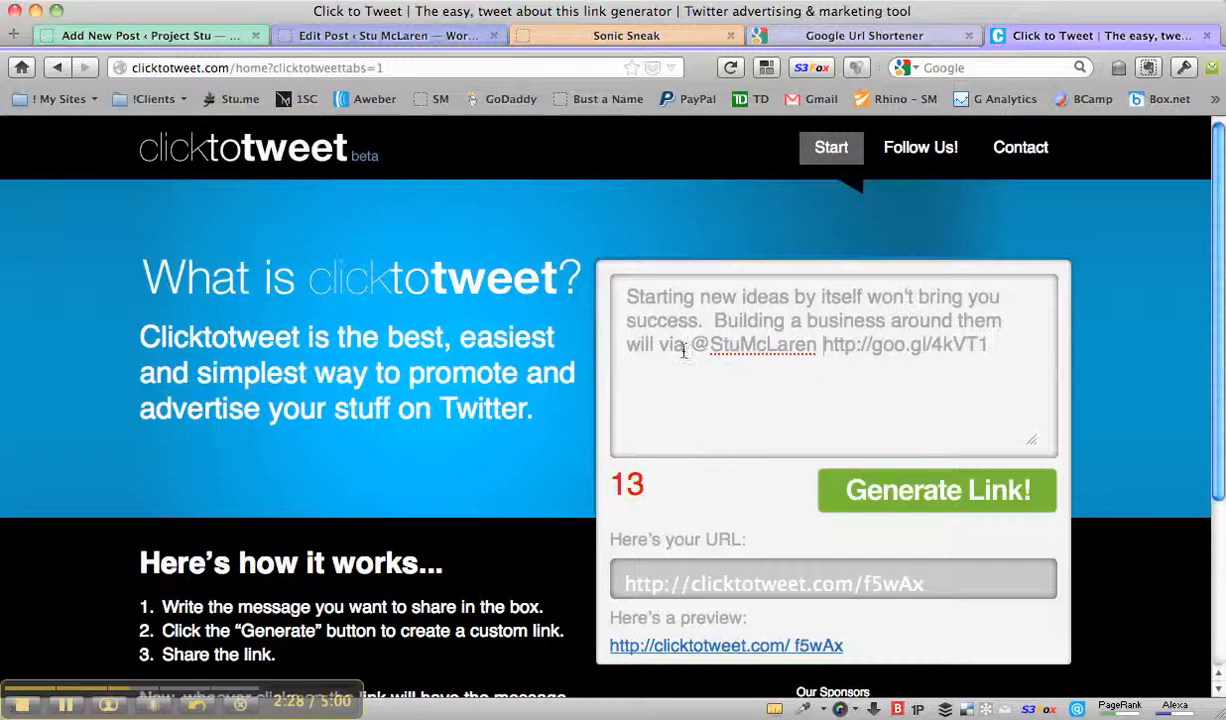
Step: Replace "via" with "~" and enclose the quote sentence in double quotation marks
drag(684, 349, 668, 348)
text(~)
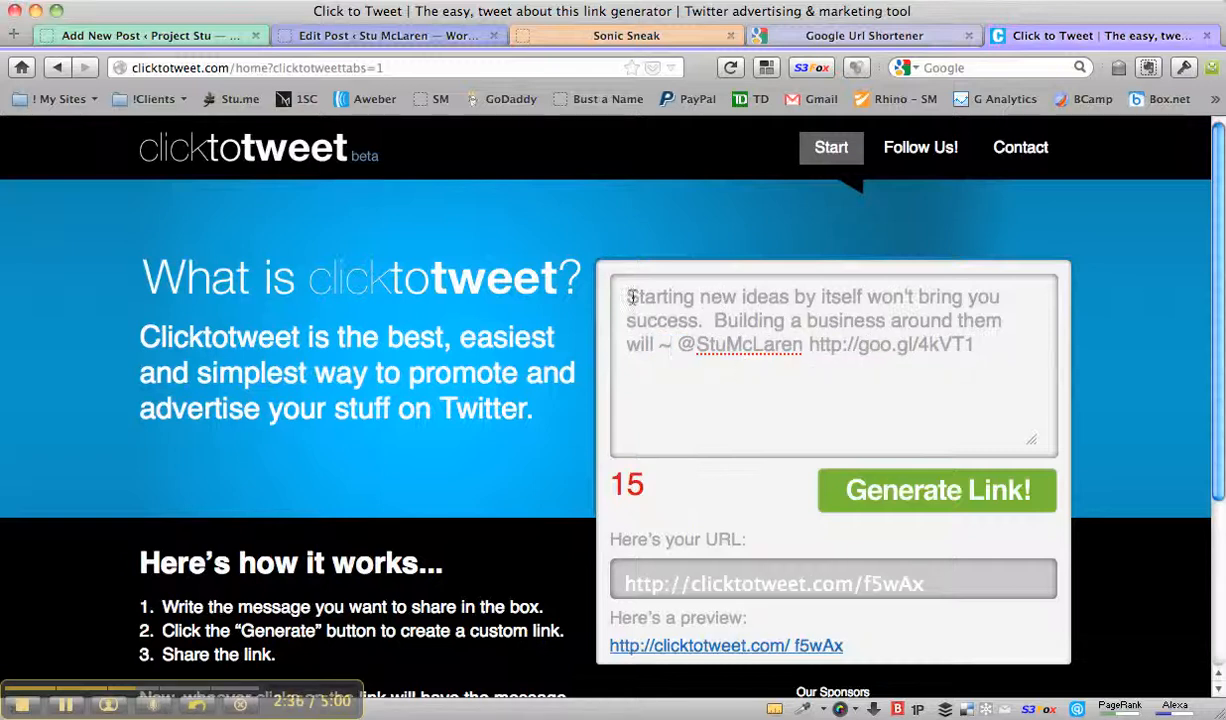
text(")
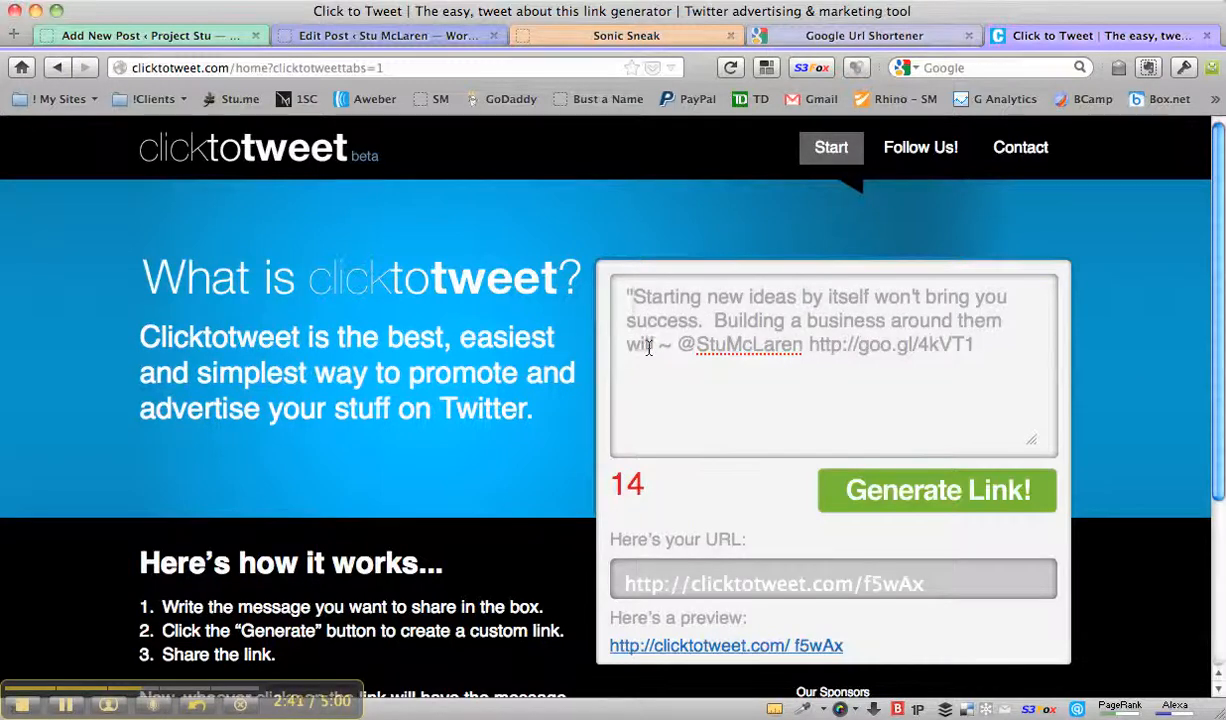
text(")
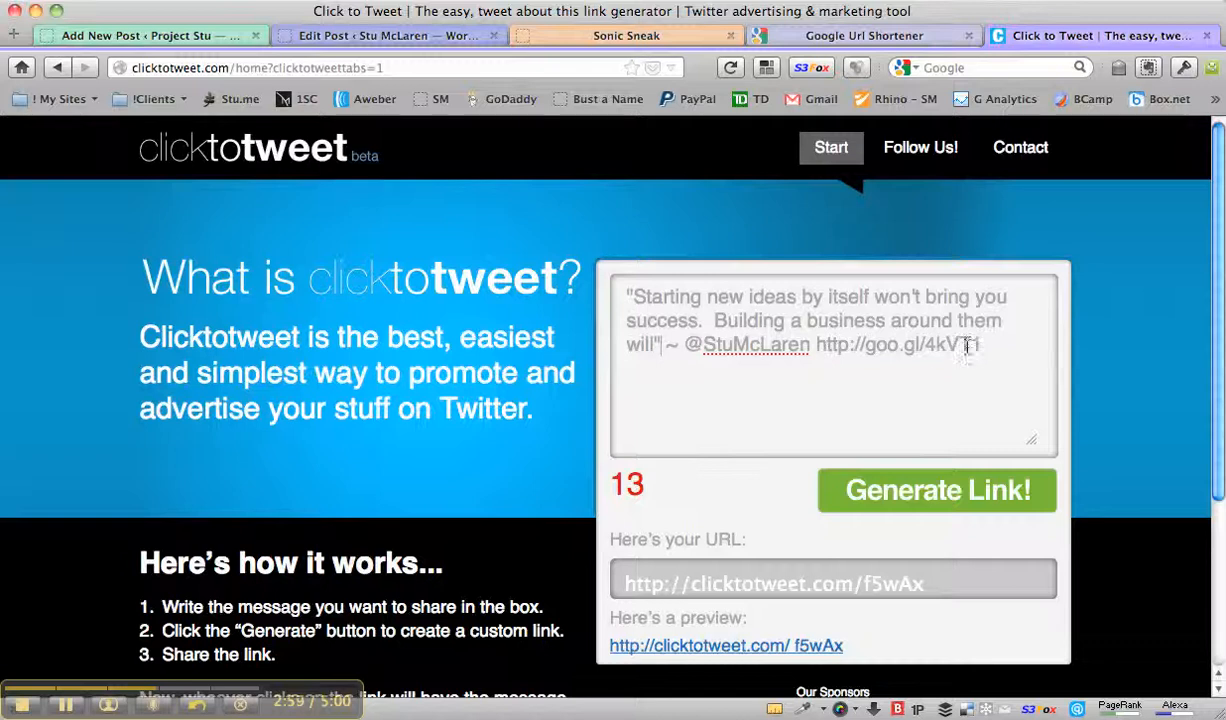
Step: Generate the tweet link and copy its URL, returning to the WordPress post editor
click(918, 498)
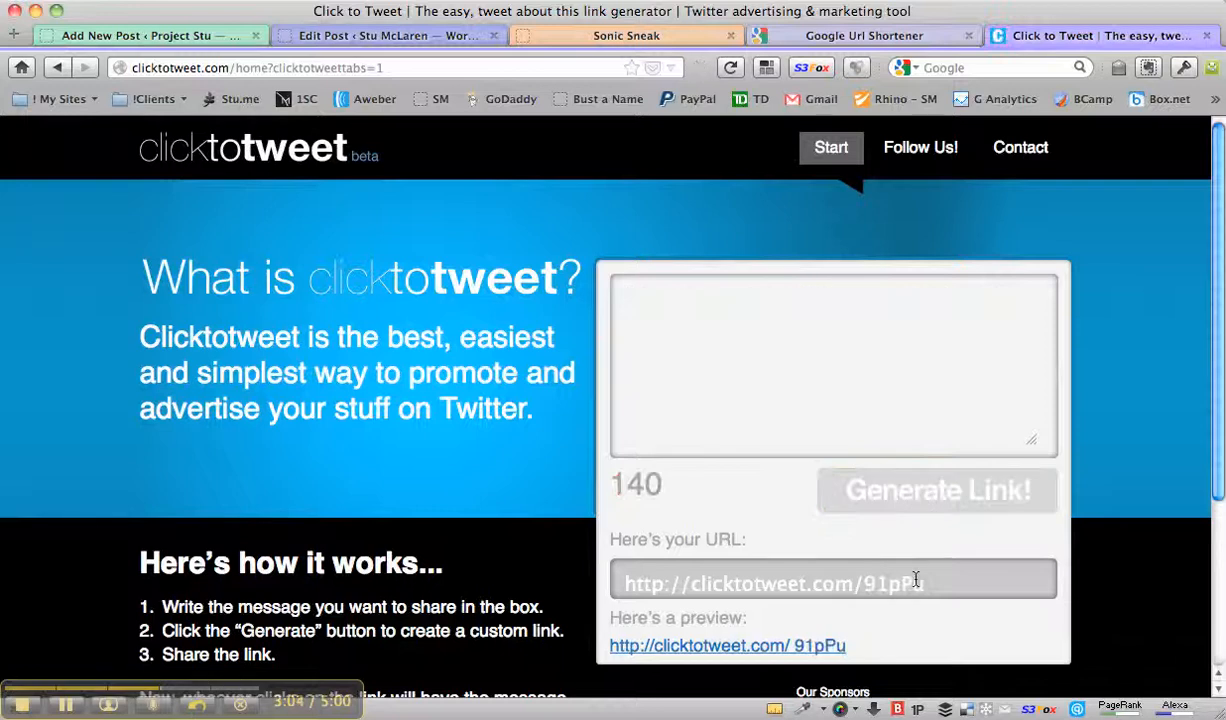
drag(925, 583, 594, 587)
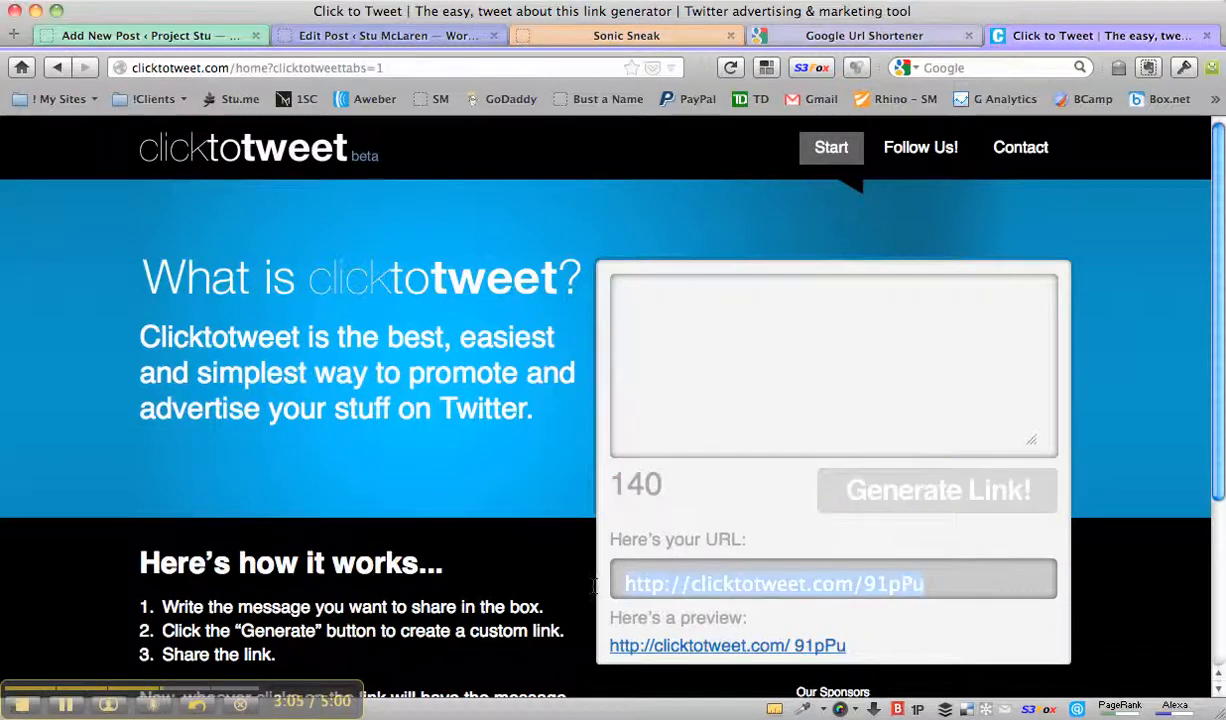
right_click(673, 585)
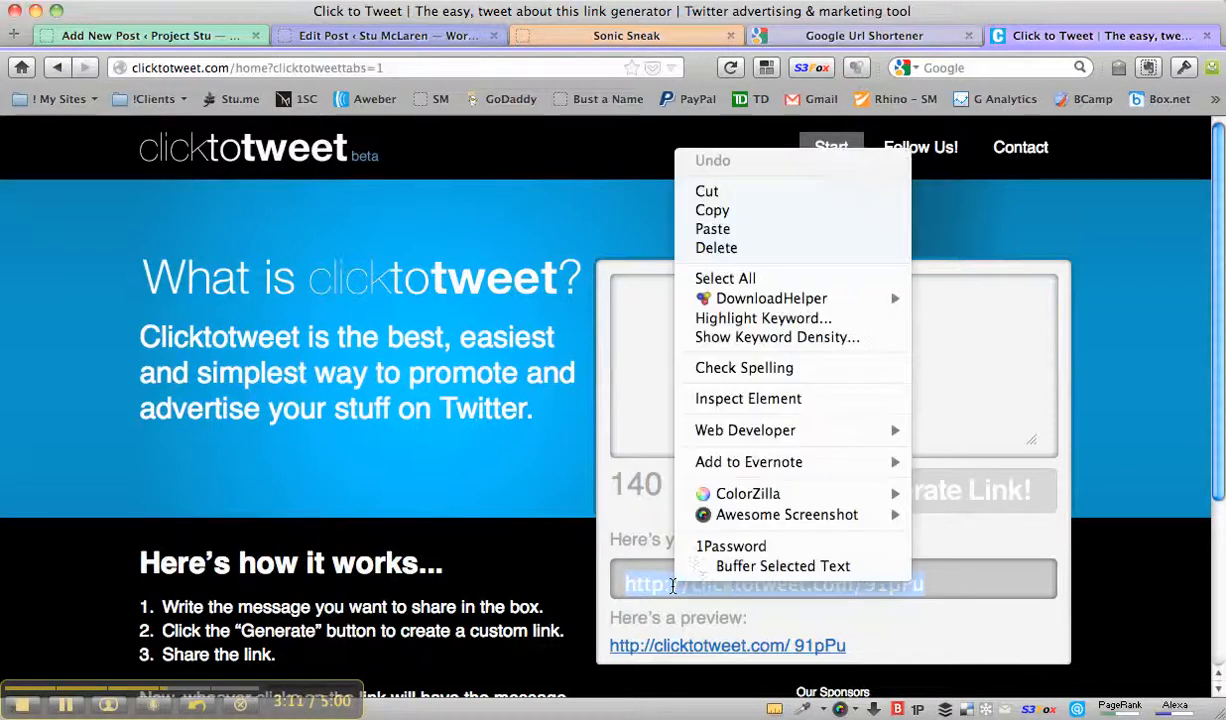
click(710, 211)
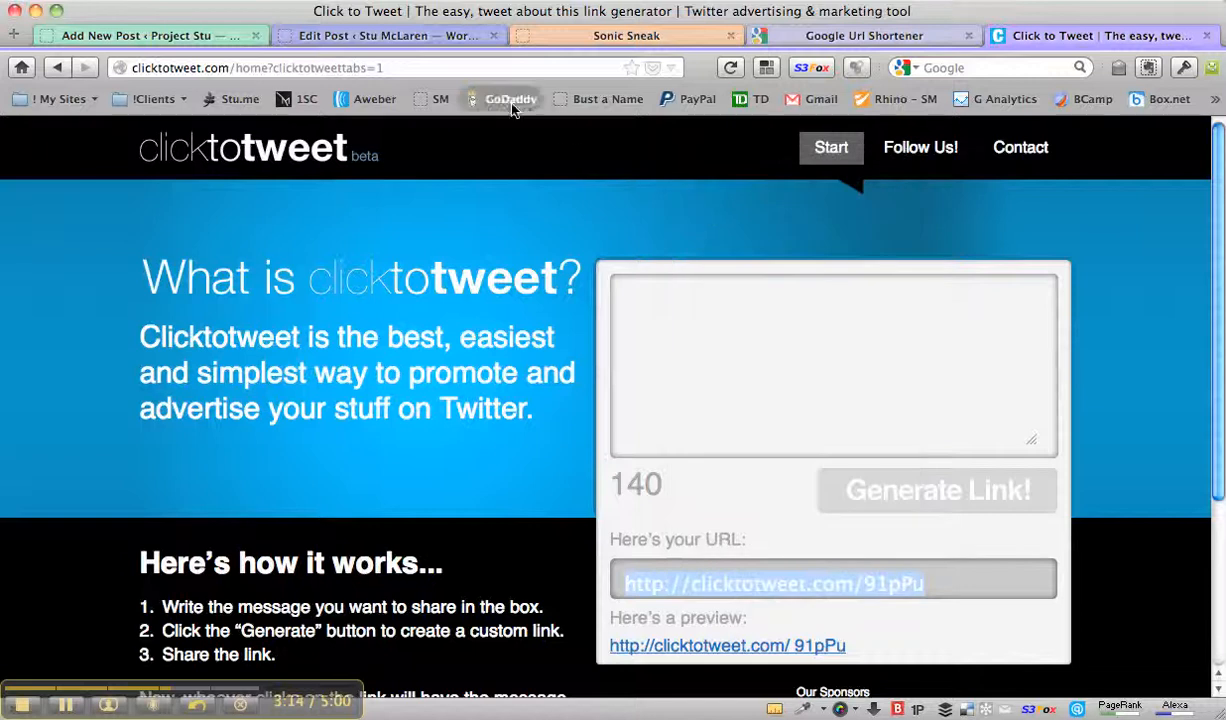
click(398, 36)
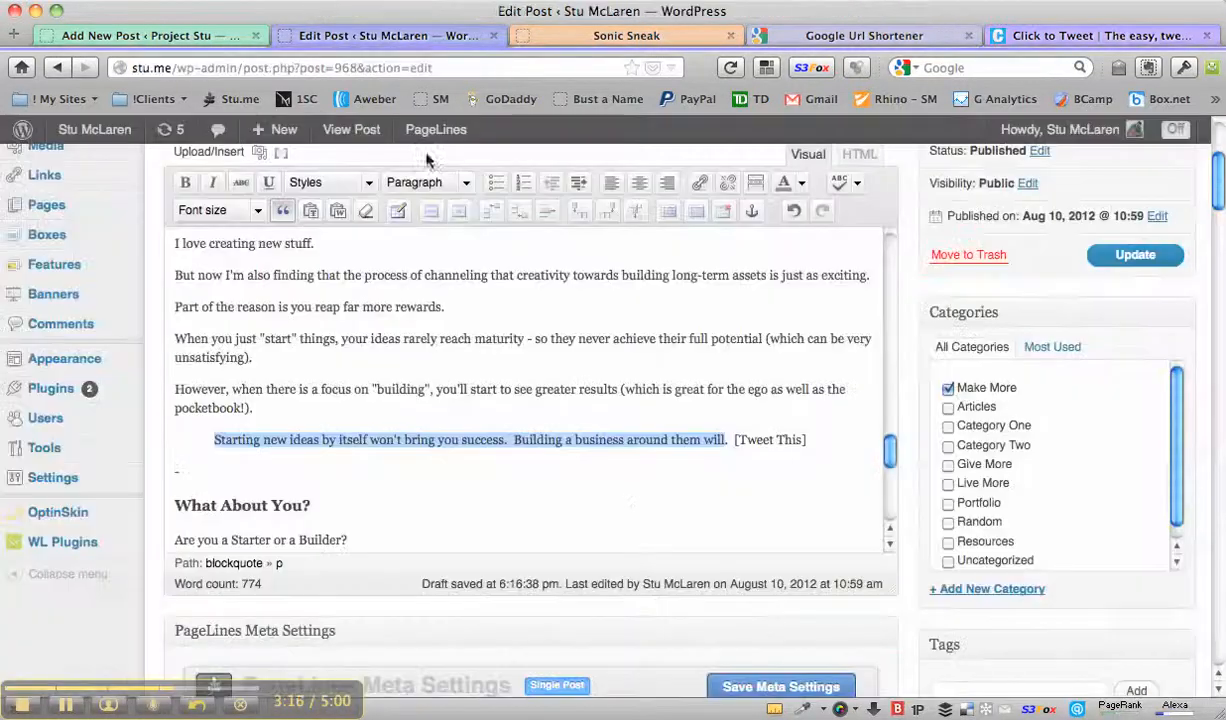
drag(803, 439, 738, 442)
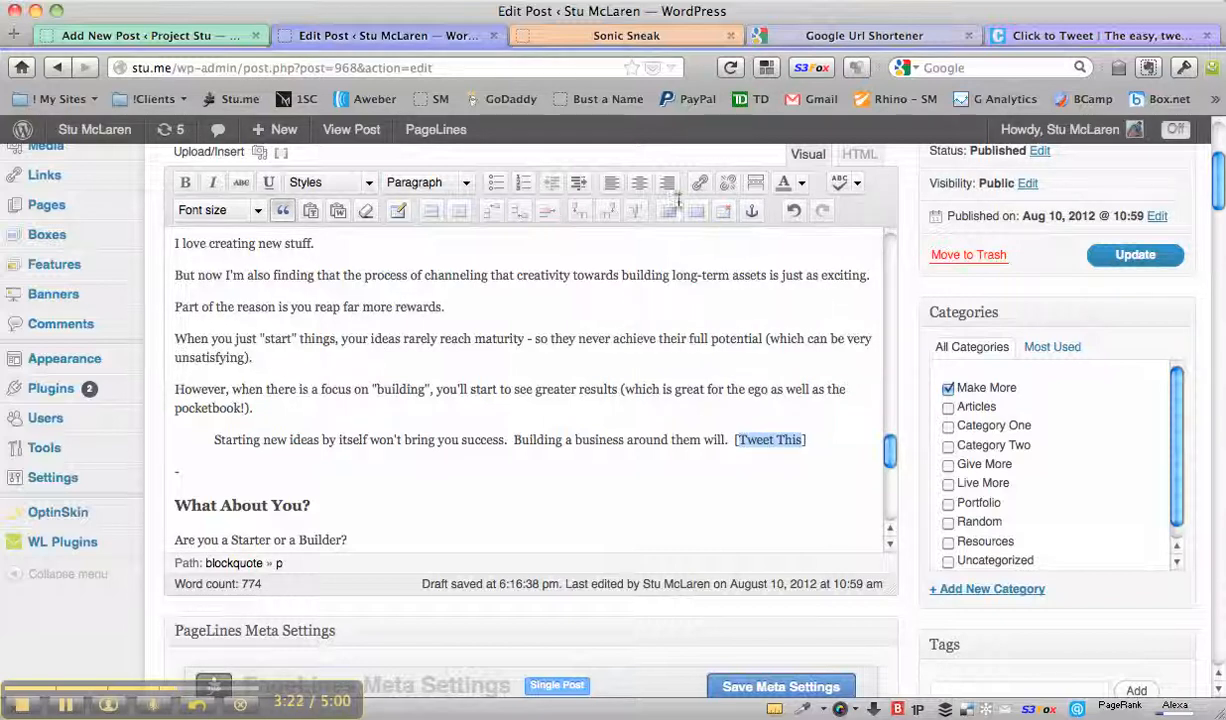
click(701, 186)
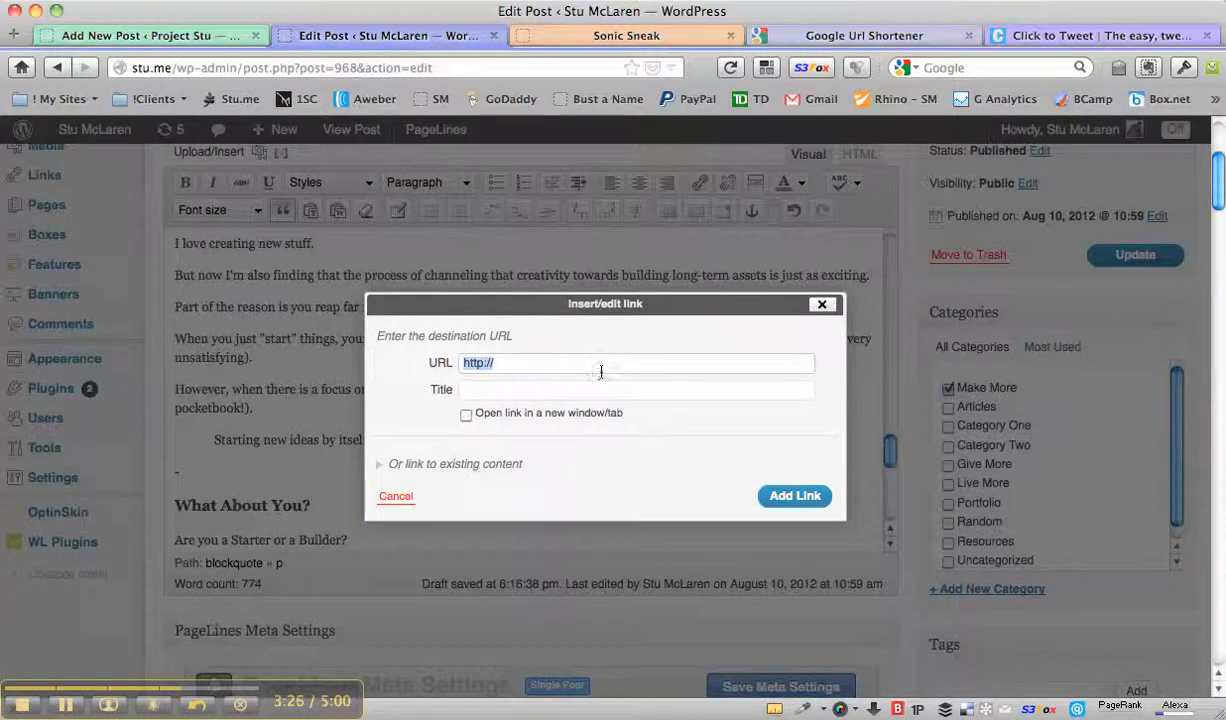
key(super+v)
click(467, 416)
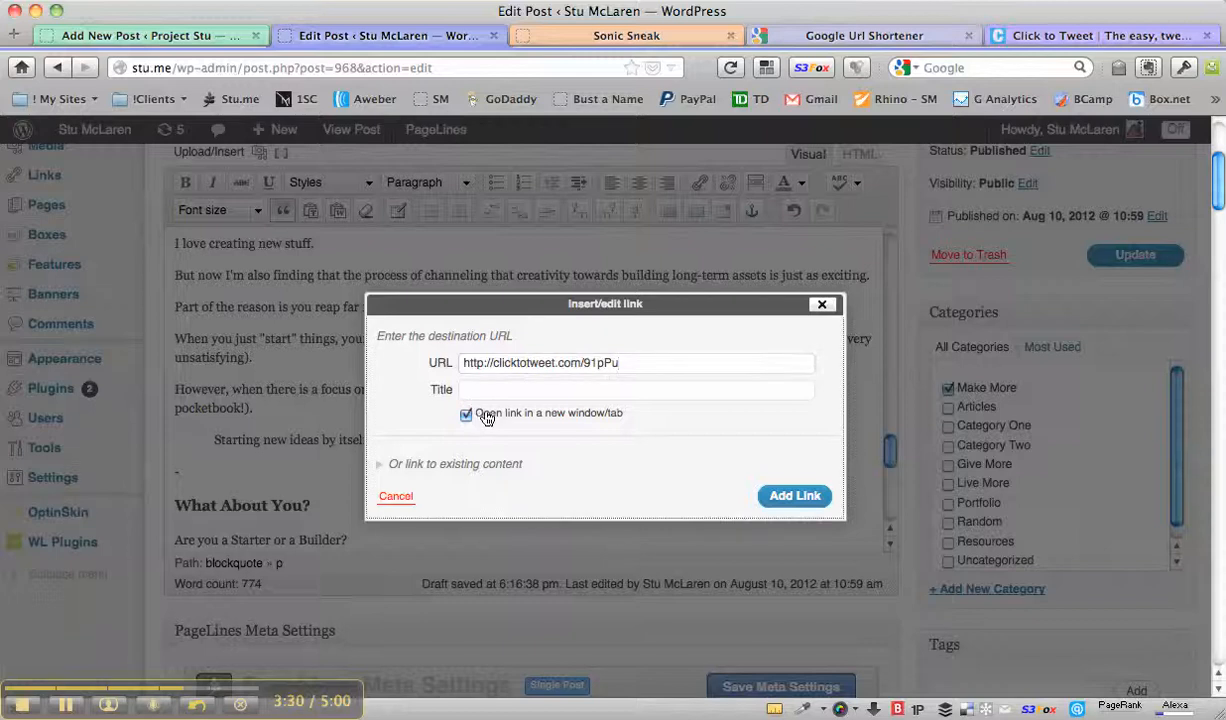
click(794, 496)
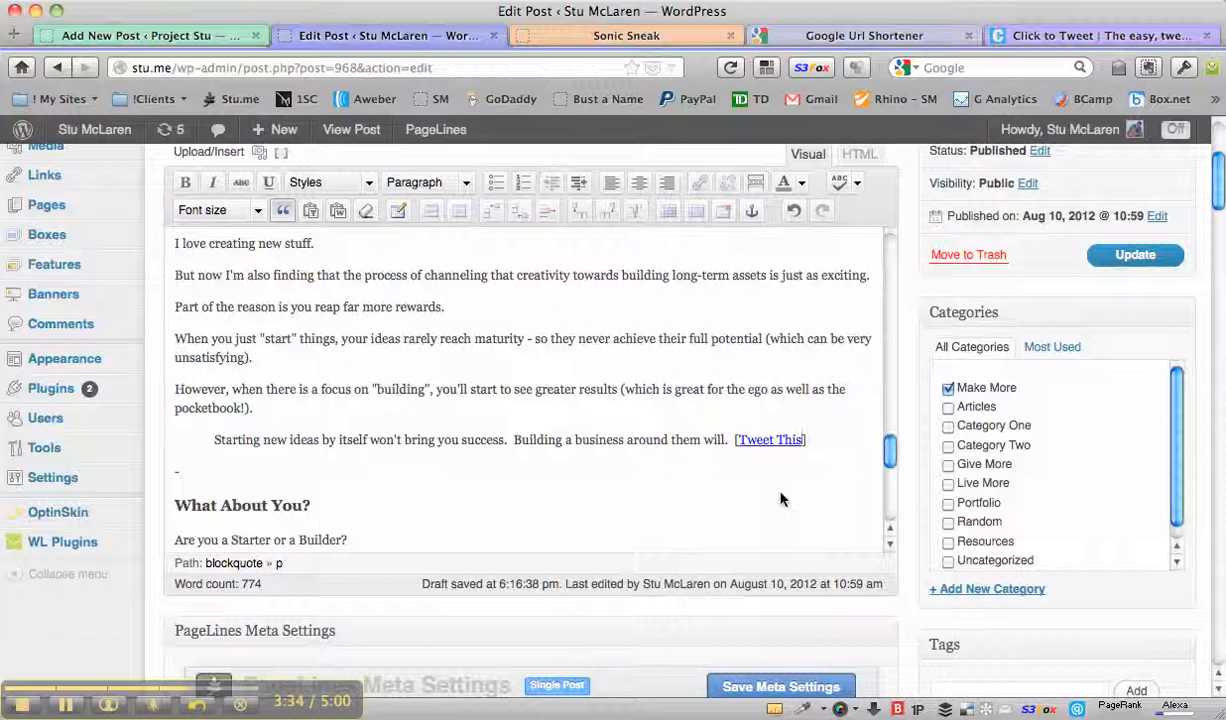
Step: Update the post to save the new link and open the published version in a separate browser tab
click(1145, 258)
click(728, 440)
text(.)
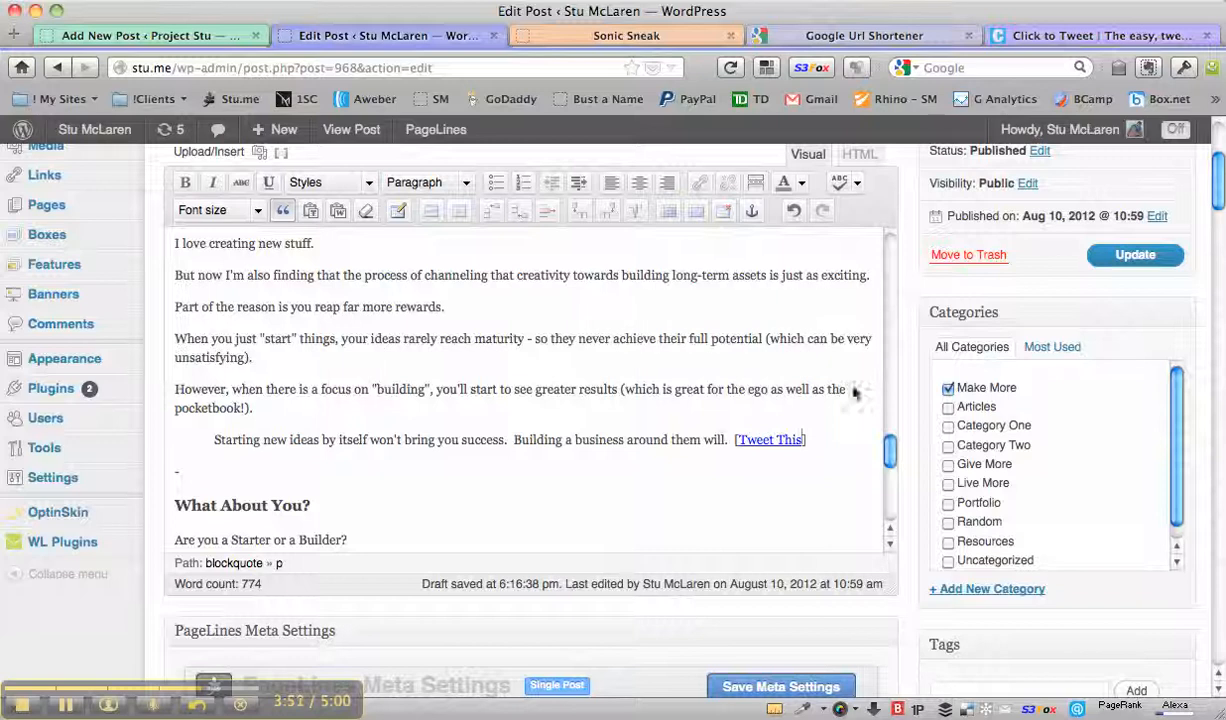
click(1141, 257)
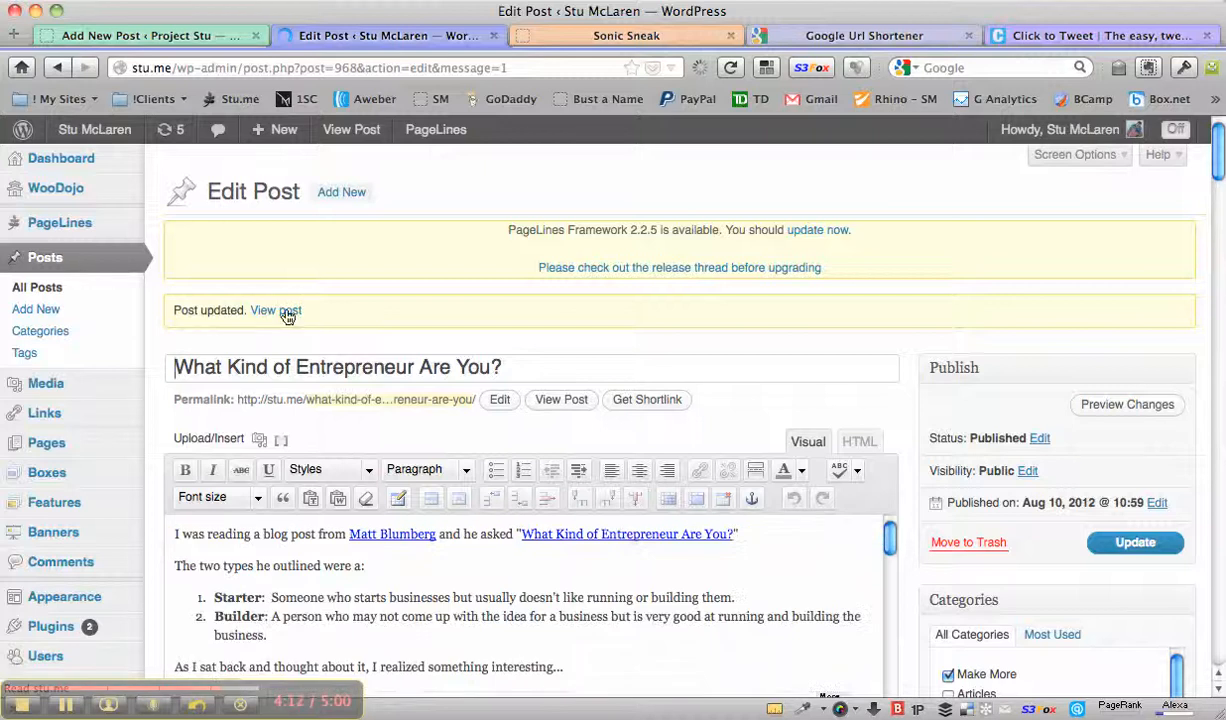
super+click(286, 312)
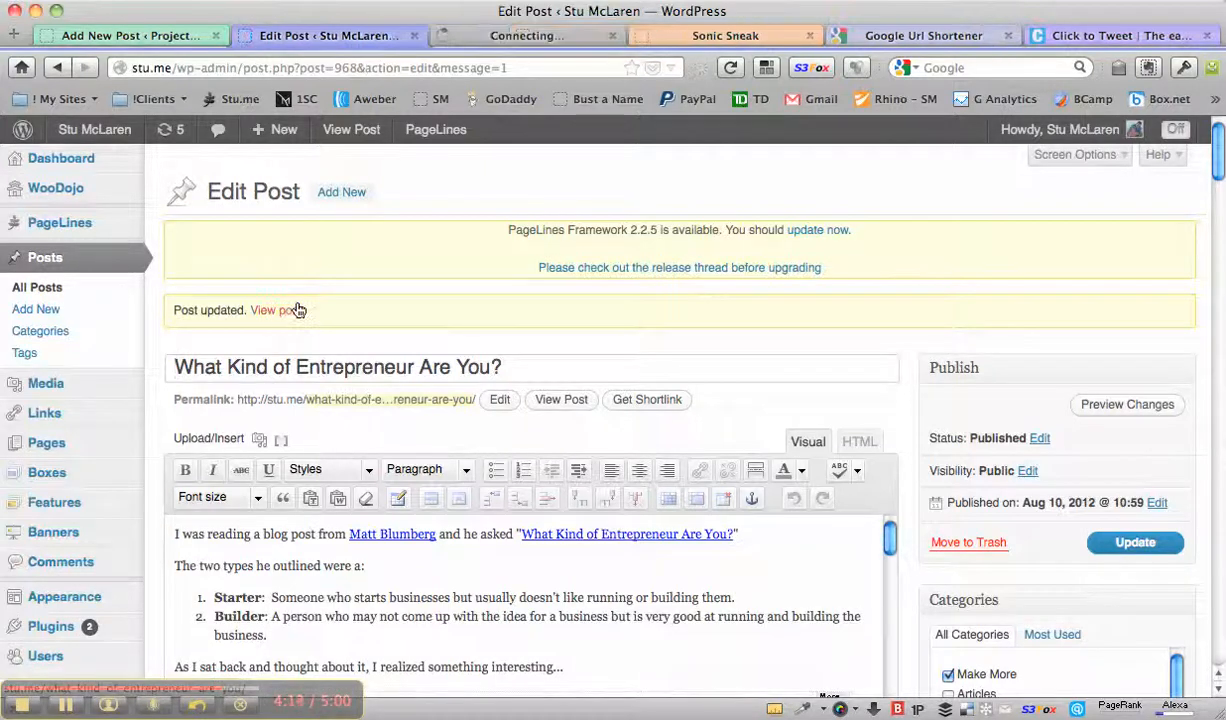
click(482, 38)
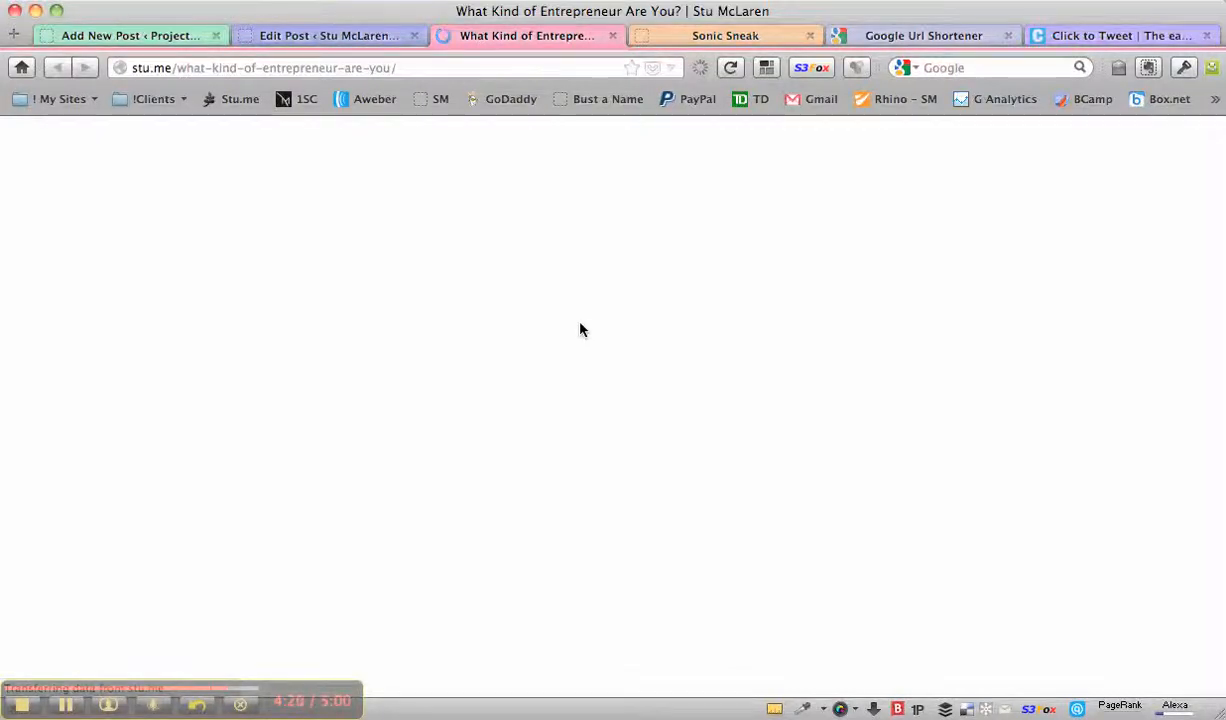
Step: Follow the "Tweet This" link after the blockquote in the published post and check the prefilled tweet text on Twitter
scroll(575, 330, down, 5)
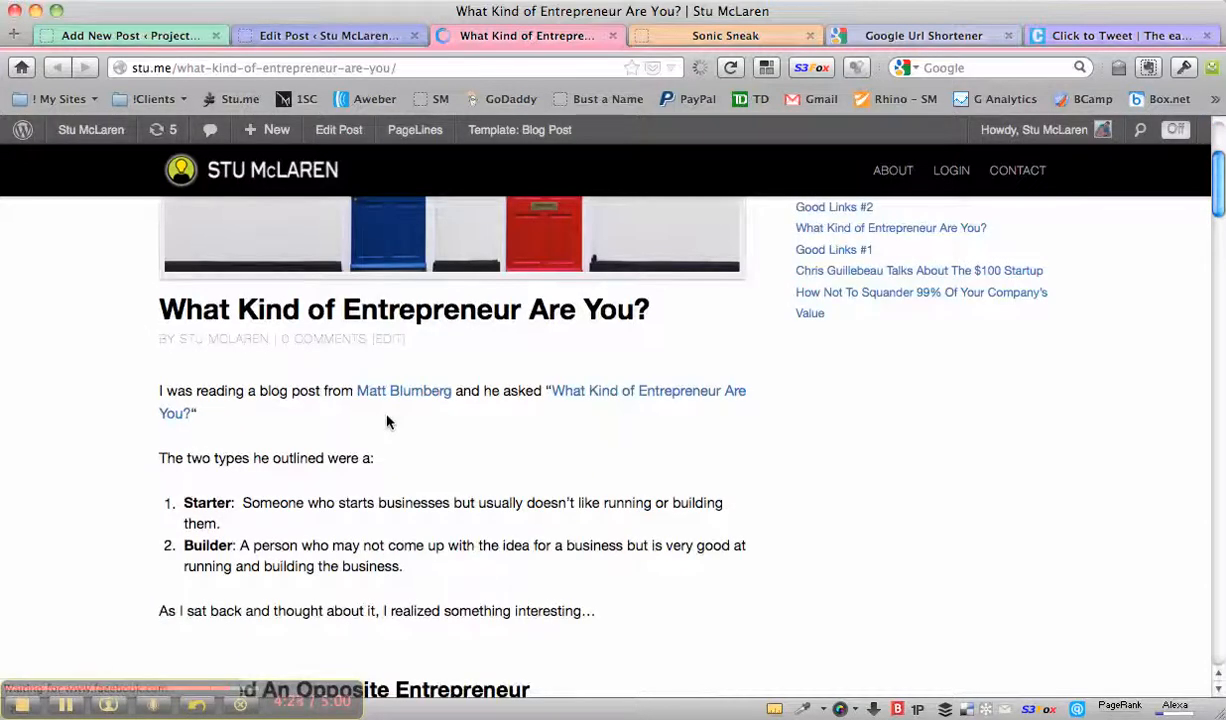
scroll(388, 421, down, 6)
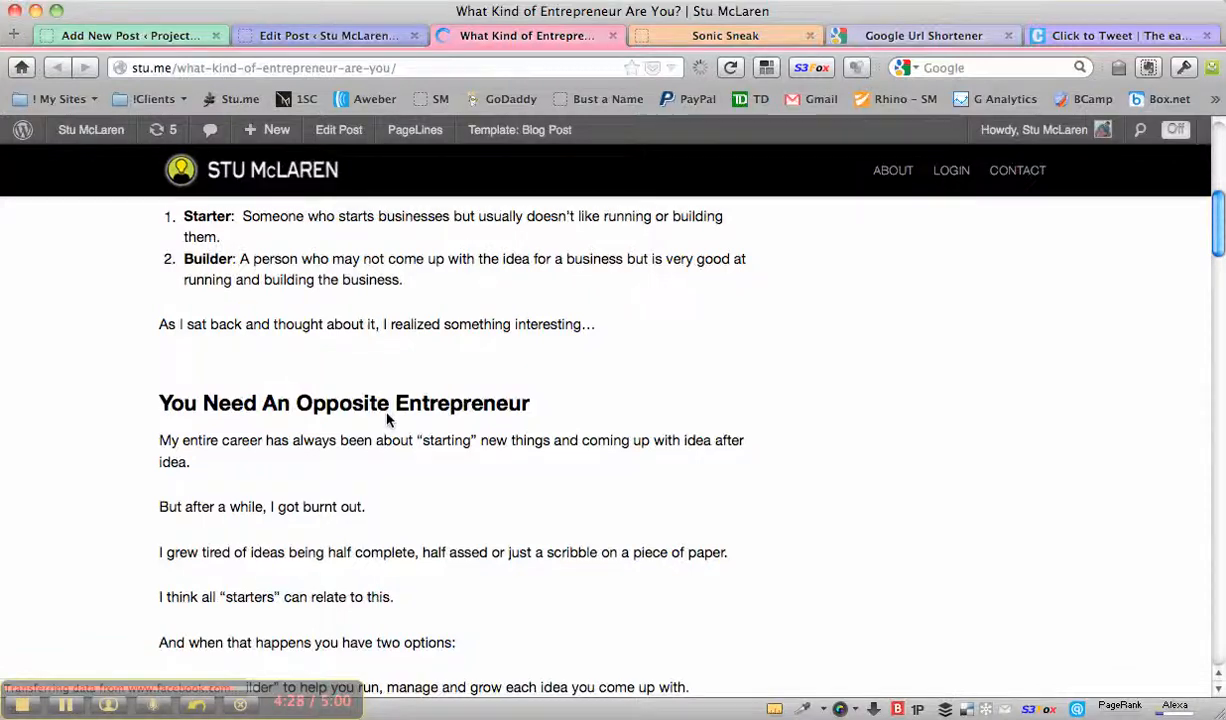
scroll(387, 415, down, 6)
scroll(387, 415, down, 20)
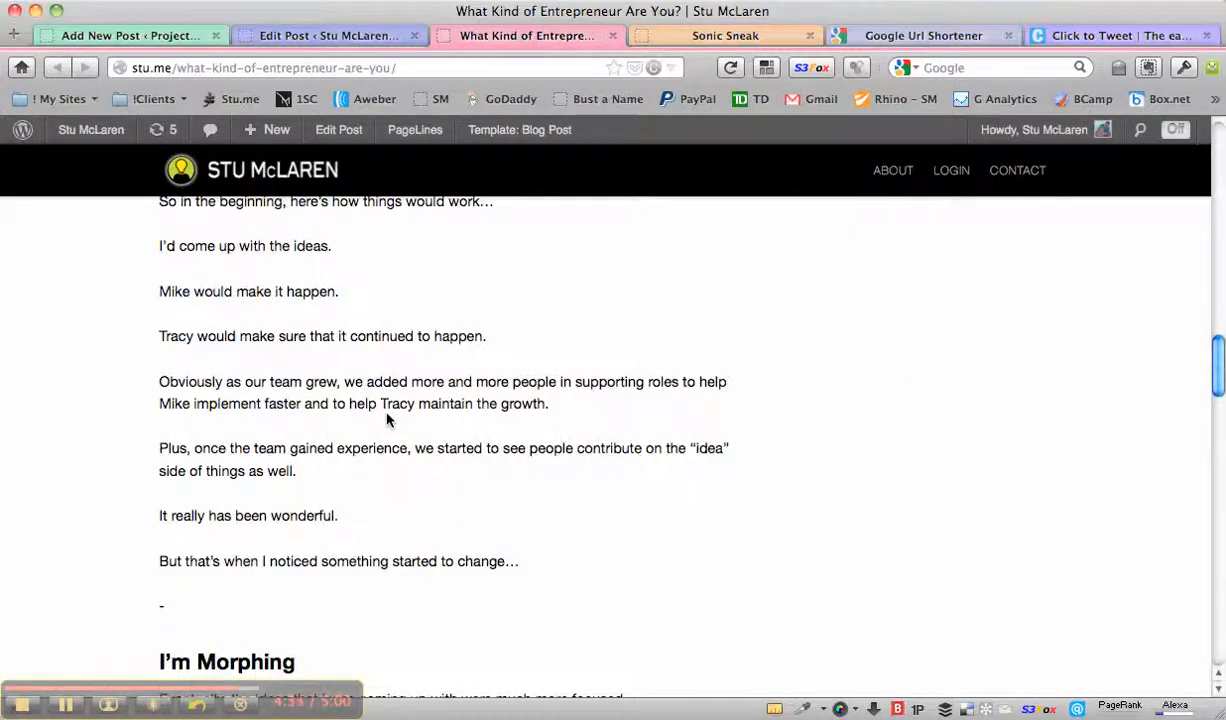
scroll(387, 420, down, 15)
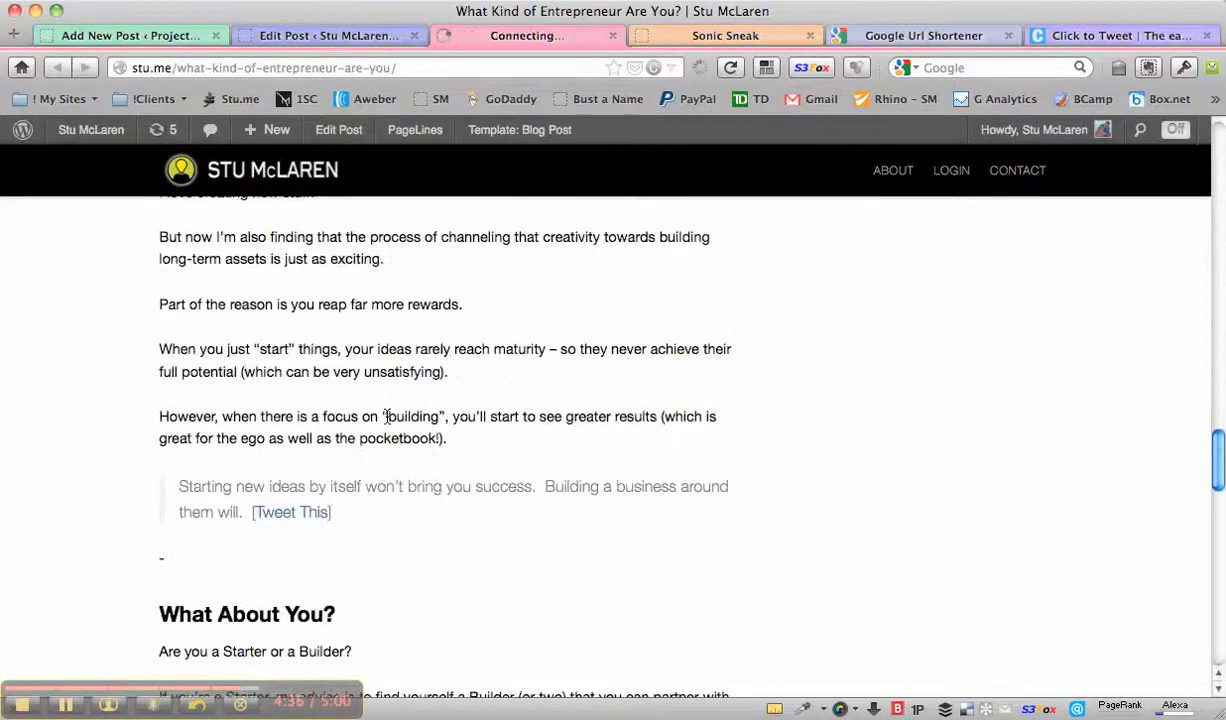
click(285, 522)
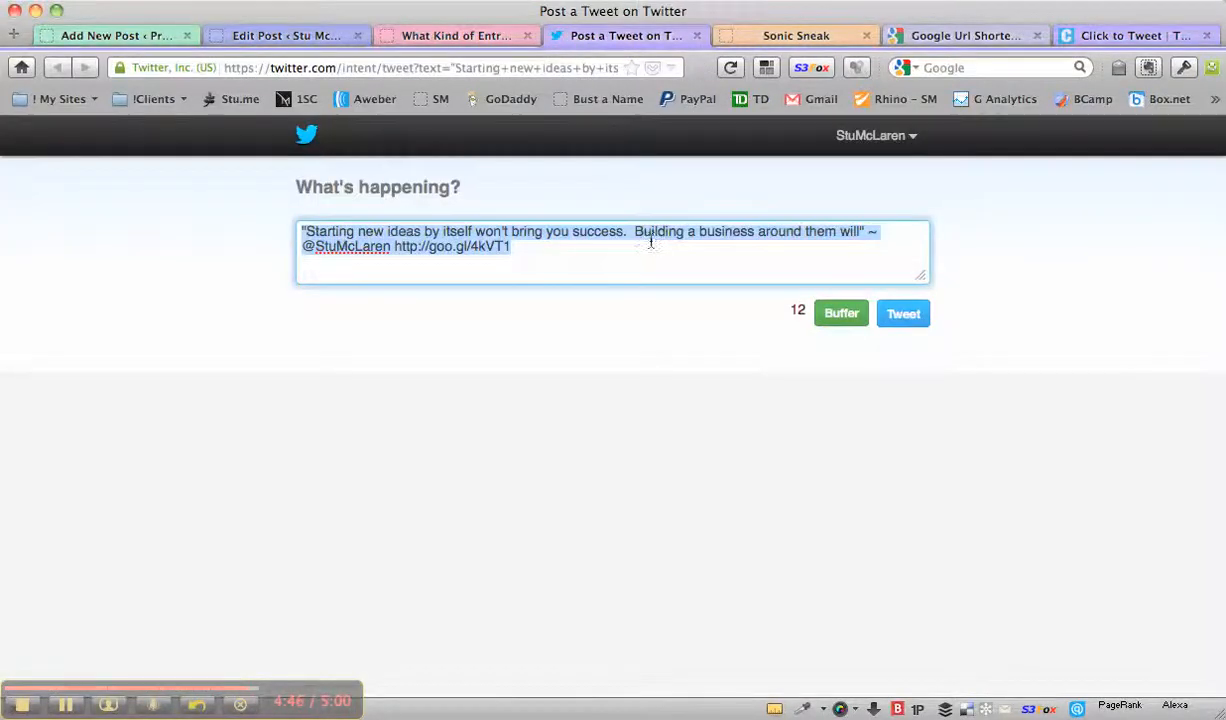
click(524, 248)
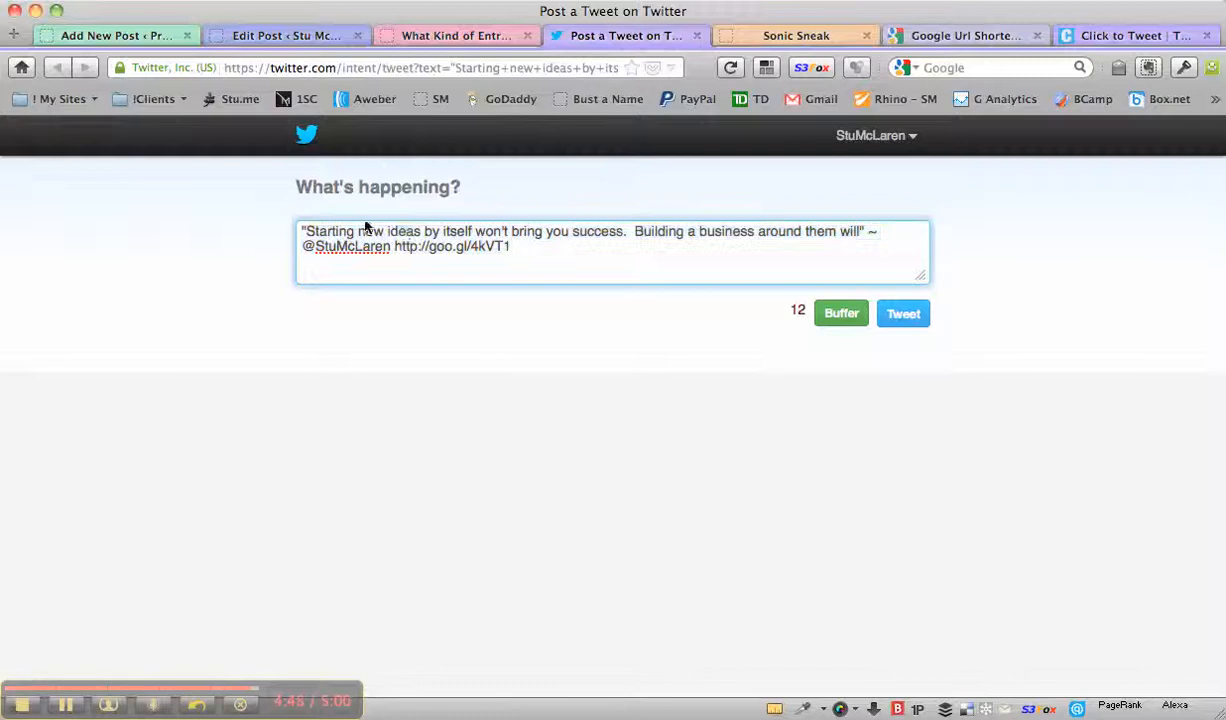